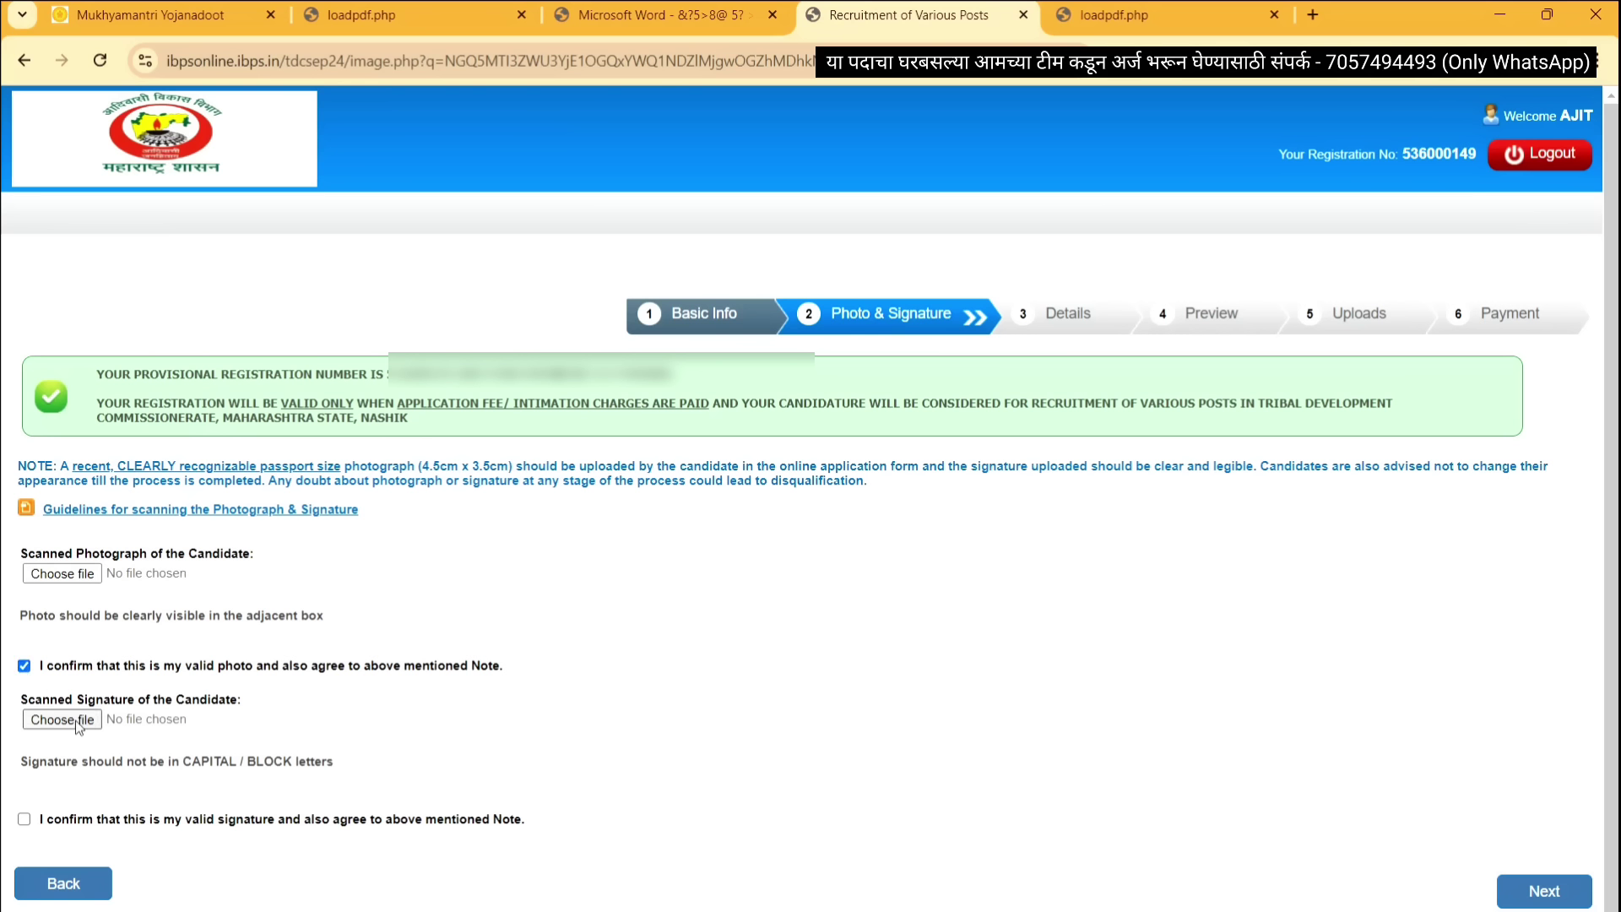
# Confirm the declaration that the scanned signature is the candidate's valid signature
pyautogui.click(26, 821)
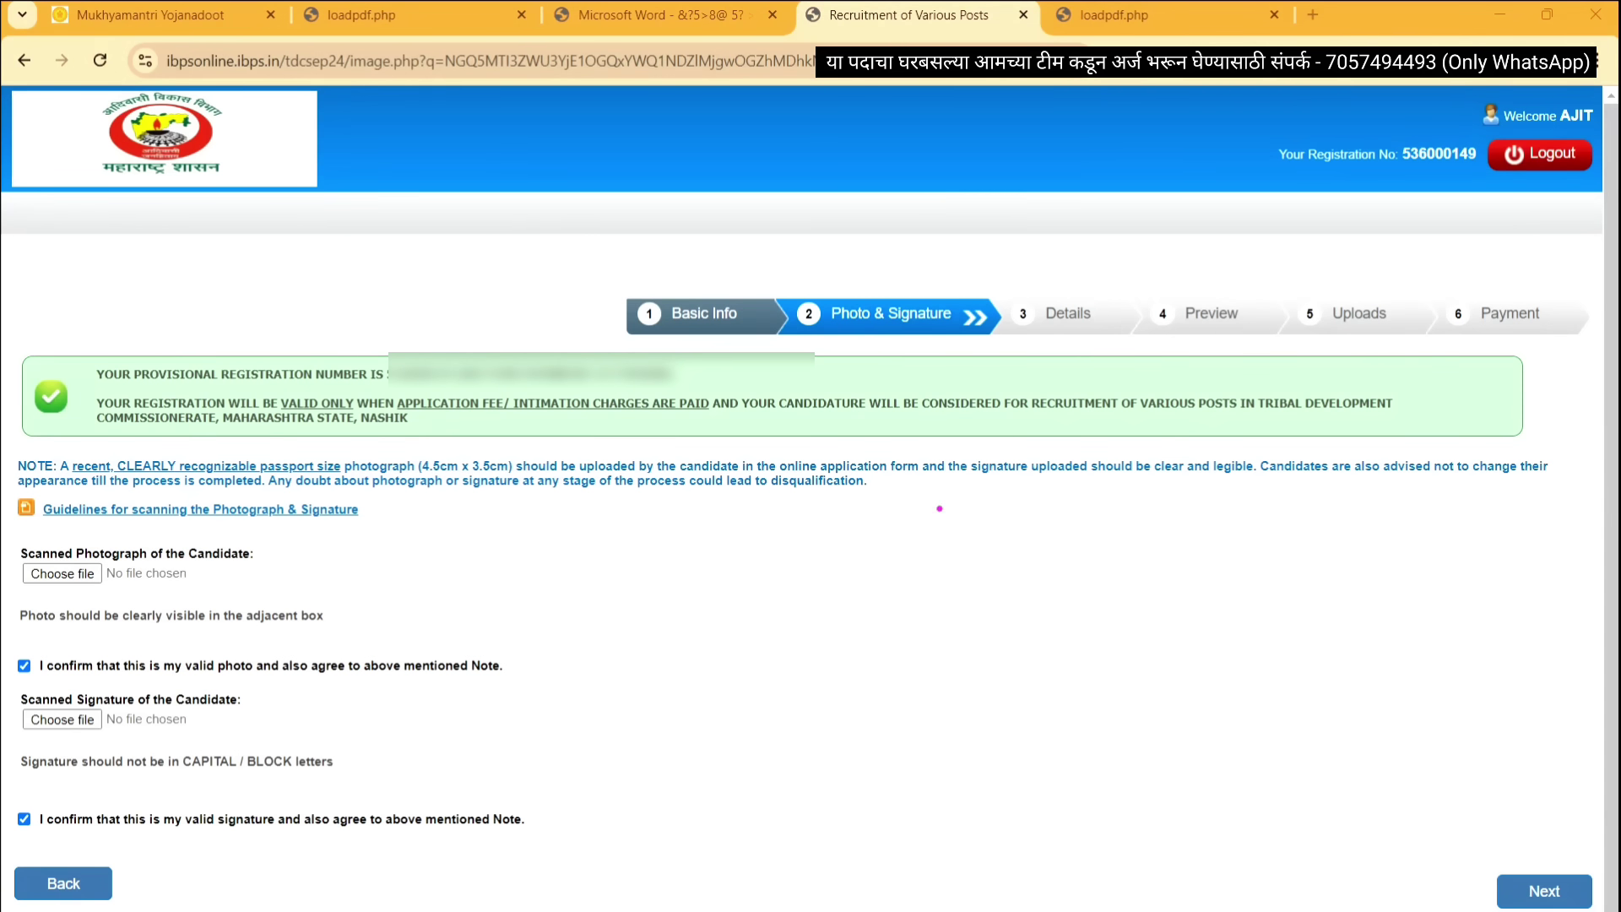
# Handwrite a vertical list of abbreviated Marathi subject names over the page, with "GK" beside the last entries
pyautogui.moveTo(915, 514); pyautogui.dragTo(984, 519)
pyautogui.moveTo(922, 611)
pyautogui.mouseDown()
pyautogui.moveTo(936, 618)
pyautogui.moveTo(913, 644)
pyautogui.moveTo(946, 655)
pyautogui.mouseUp()
pyautogui.moveTo(892, 607); pyautogui.dragTo(950, 602)
pyautogui.moveTo(901, 719); pyautogui.dragTo(919, 728)
pyautogui.moveTo(934, 722)
pyautogui.mouseDown()
pyautogui.moveTo(936, 744)
pyautogui.moveTo(953, 706)
pyautogui.mouseUp()
pyautogui.moveTo(908, 798)
pyautogui.mouseDown()
pyautogui.moveTo(904, 817)
pyautogui.moveTo(959, 812)
pyautogui.moveTo(933, 857)
pyautogui.mouseUp()
pyautogui.moveTo(894, 794); pyautogui.dragTo(938, 784)
pyautogui.click(914, 879)
pyautogui.moveTo(884, 878); pyautogui.dragTo(969, 868)
pyautogui.click(987, 885)
pyautogui.moveTo(1254, 807); pyautogui.dragTo(1267, 857)
pyautogui.moveTo(1307, 824); pyautogui.dragTo(1385, 854)
# Draw an arrow from the first subject in the handwritten list to the note "150-200" and underline it twice
pyautogui.moveTo(1048, 526)
pyautogui.mouseDown()
pyautogui.moveTo(1098, 511)
pyautogui.moveTo(1100, 550)
pyautogui.mouseUp()
pyautogui.moveTo(1193, 507); pyautogui.dragTo(1193, 545)
pyautogui.moveTo(1221, 507); pyautogui.dragTo(1215, 545)
pyautogui.moveTo(1225, 505); pyautogui.dragTo(1264, 507)
pyautogui.moveTo(1297, 518)
pyautogui.mouseDown()
pyautogui.moveTo(1354, 493)
pyautogui.moveTo(1360, 520)
pyautogui.mouseUp()
pyautogui.moveTo(1370, 491); pyautogui.dragTo(1381, 489)
pyautogui.moveTo(1419, 475); pyautogui.dragTo(1417, 478)
pyautogui.moveTo(1216, 570); pyautogui.dragTo(1404, 530)
pyautogui.moveTo(1234, 600); pyautogui.dragTo(1336, 568)
# Handwrite "PDF" above the 150-200 note and underline it twice
pyautogui.moveTo(1210, 397)
pyautogui.mouseDown()
pyautogui.moveTo(1222, 429)
pyautogui.moveTo(1221, 397)
pyautogui.mouseUp()
pyautogui.moveTo(1254, 376)
pyautogui.mouseDown()
pyautogui.moveTo(1263, 426)
pyautogui.moveTo(1336, 353)
pyautogui.mouseUp()
pyautogui.moveTo(1314, 381); pyautogui.dragTo(1336, 373)
pyautogui.moveTo(1233, 449); pyautogui.dragTo(1318, 428)
pyautogui.moveTo(1246, 464); pyautogui.dragTo(1321, 438)
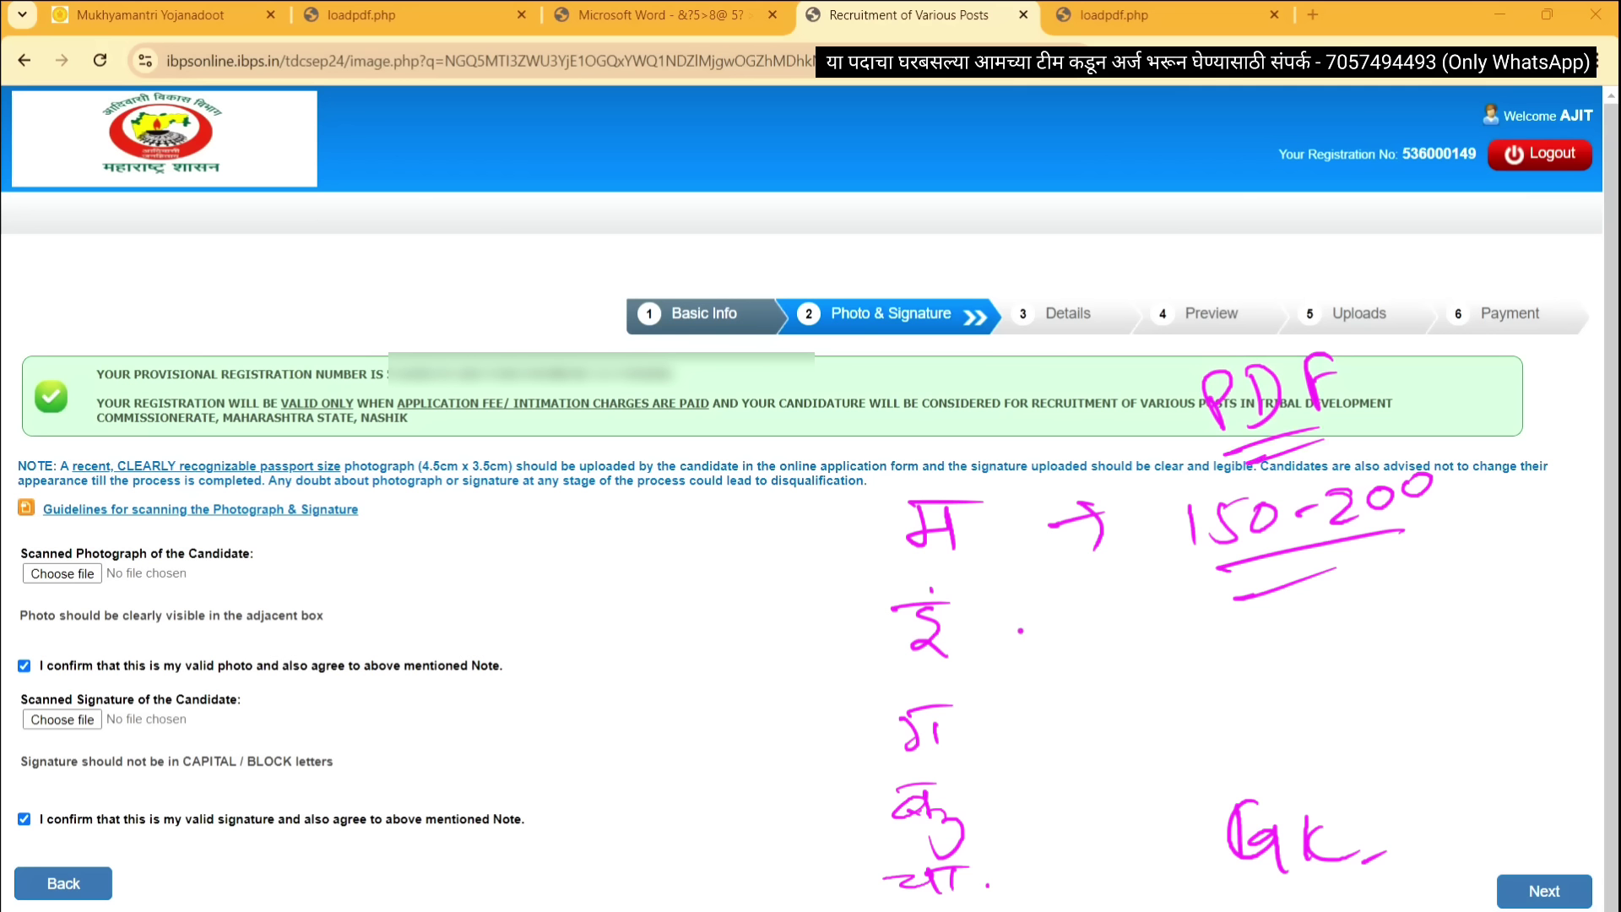
# Mark the remaining subjects and "GK" with a dash and check marks, and add a circled "2" with a tick
pyautogui.moveTo(1011, 624); pyautogui.dragTo(1076, 621)
pyautogui.moveTo(990, 731)
pyautogui.mouseDown()
pyautogui.moveTo(1000, 745)
pyautogui.moveTo(1081, 703)
pyautogui.mouseUp()
pyautogui.moveTo(1000, 798)
pyautogui.mouseDown()
pyautogui.moveTo(1010, 813)
pyautogui.moveTo(1070, 784)
pyautogui.mouseUp()
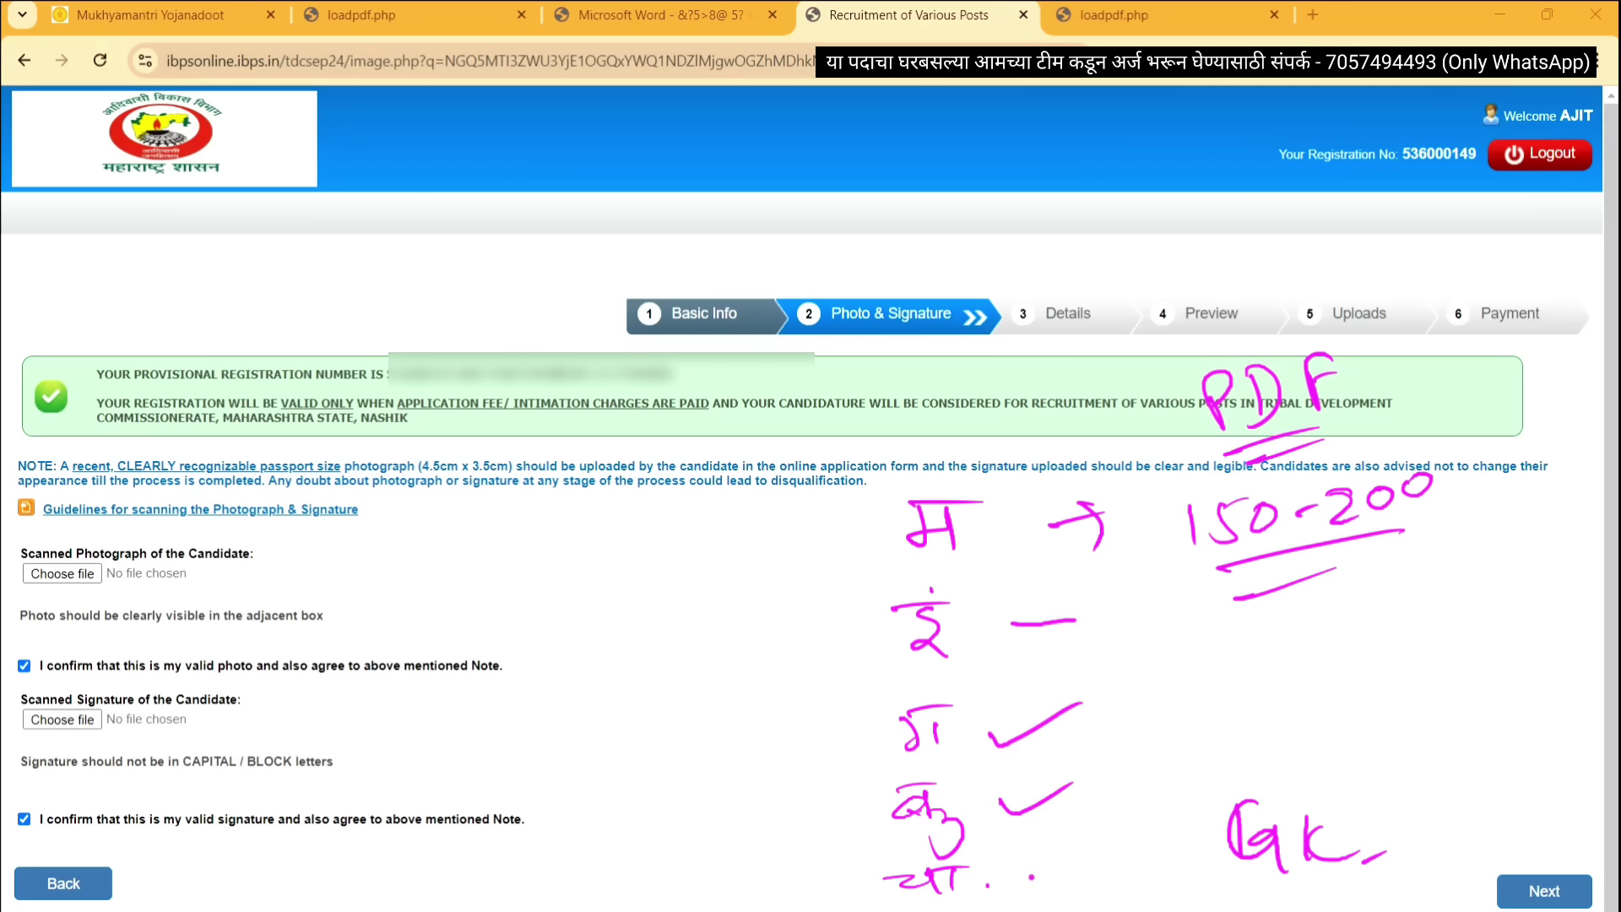
pyautogui.moveTo(1032, 877); pyautogui.dragTo(1097, 862)
pyautogui.moveTo(667, 862); pyautogui.dragTo(704, 878)
pyautogui.moveTo(716, 828)
pyautogui.mouseDown()
pyautogui.moveTo(642, 899)
pyautogui.moveTo(722, 885)
pyautogui.mouseUp()
pyautogui.moveTo(751, 816)
pyautogui.mouseDown()
pyautogui.moveTo(763, 849)
pyautogui.moveTo(795, 817)
pyautogui.mouseUp()
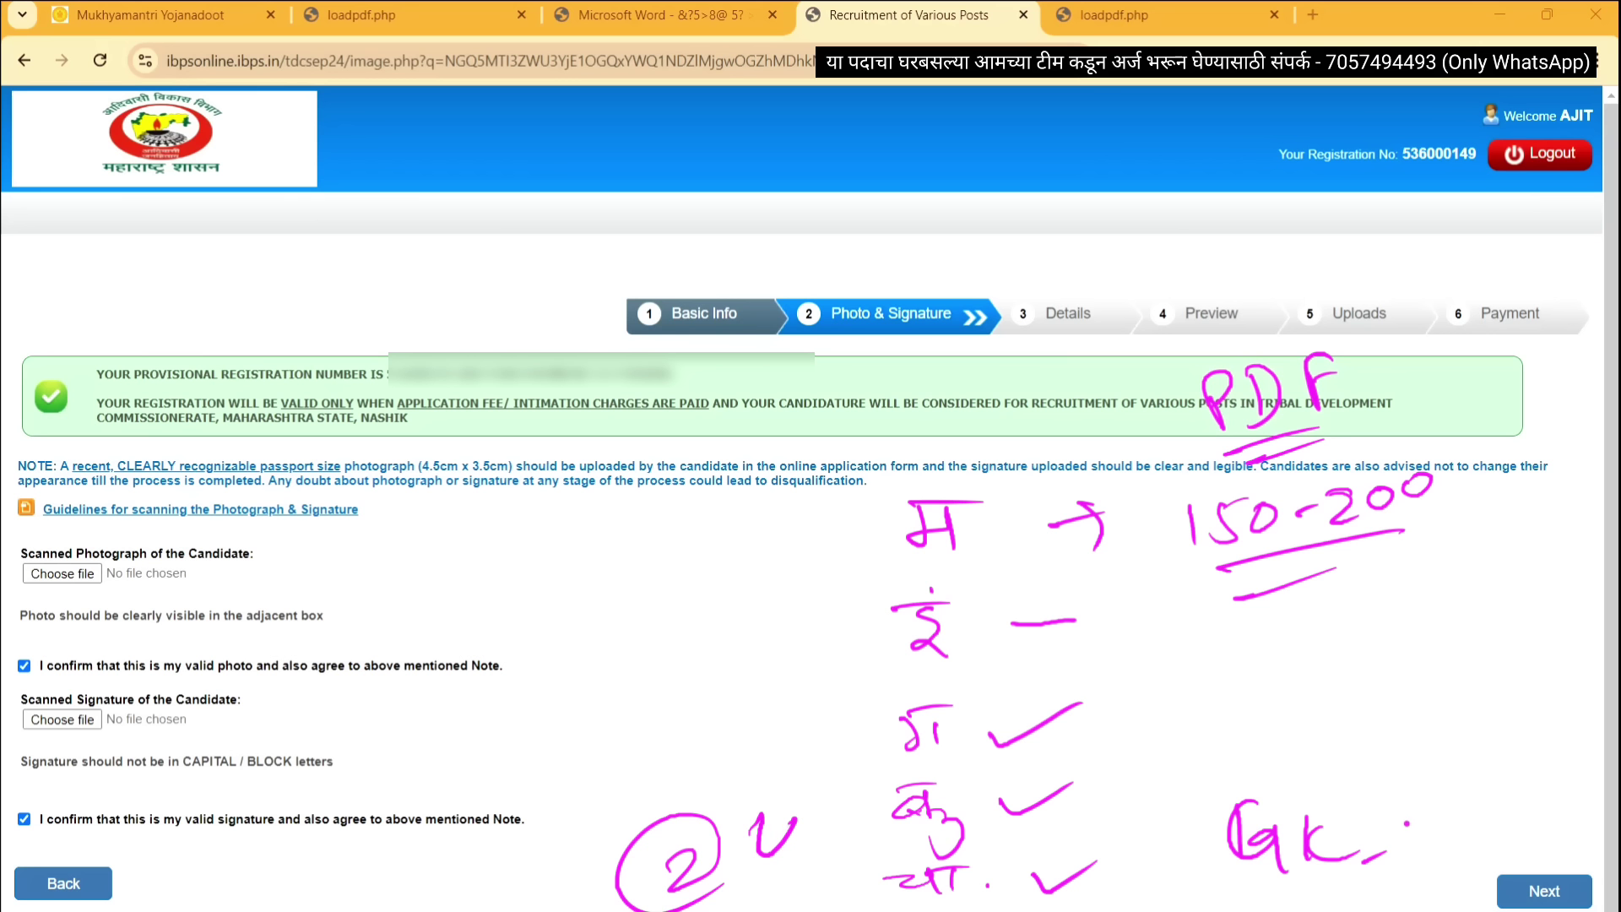
pyautogui.moveTo(1407, 820); pyautogui.dragTo(1478, 802)
# Handwrite "149" beside the photograph upload area, underline it, and add a large check mark below
pyautogui.moveTo(534, 553); pyautogui.dragTo(535, 627)
pyautogui.moveTo(560, 557); pyautogui.dragTo(582, 609)
pyautogui.moveTo(633, 568); pyautogui.dragTo(640, 621)
pyautogui.moveTo(620, 622); pyautogui.dragTo(650, 644)
pyautogui.moveTo(595, 682); pyautogui.dragTo(744, 636)
# Handwrite the contact phone number above the application progress bar and underline it
pyautogui.moveTo(995, 241)
pyautogui.mouseDown()
pyautogui.moveTo(963, 251)
pyautogui.moveTo(971, 287)
pyautogui.moveTo(1084, 260)
pyautogui.moveTo(1066, 285)
pyautogui.mouseUp()
pyautogui.moveTo(1132, 236); pyautogui.dragTo(1113, 289)
pyautogui.moveTo(1181, 223); pyautogui.dragTo(1166, 258)
pyautogui.moveTo(1213, 226)
pyautogui.mouseDown()
pyautogui.moveTo(1211, 249)
pyautogui.moveTo(1247, 267)
pyautogui.mouseUp()
pyautogui.moveTo(1237, 239)
pyautogui.mouseDown()
pyautogui.moveTo(1242, 285)
pyautogui.moveTo(1290, 245)
pyautogui.moveTo(1274, 287)
pyautogui.mouseUp()
pyautogui.moveTo(1320, 233); pyautogui.dragTo(1326, 283)
pyautogui.moveTo(1359, 230); pyautogui.dragTo(1362, 283)
pyautogui.moveTo(1427, 228)
pyautogui.mouseDown()
pyautogui.moveTo(1402, 241)
pyautogui.moveTo(1426, 286)
pyautogui.mouseUp()
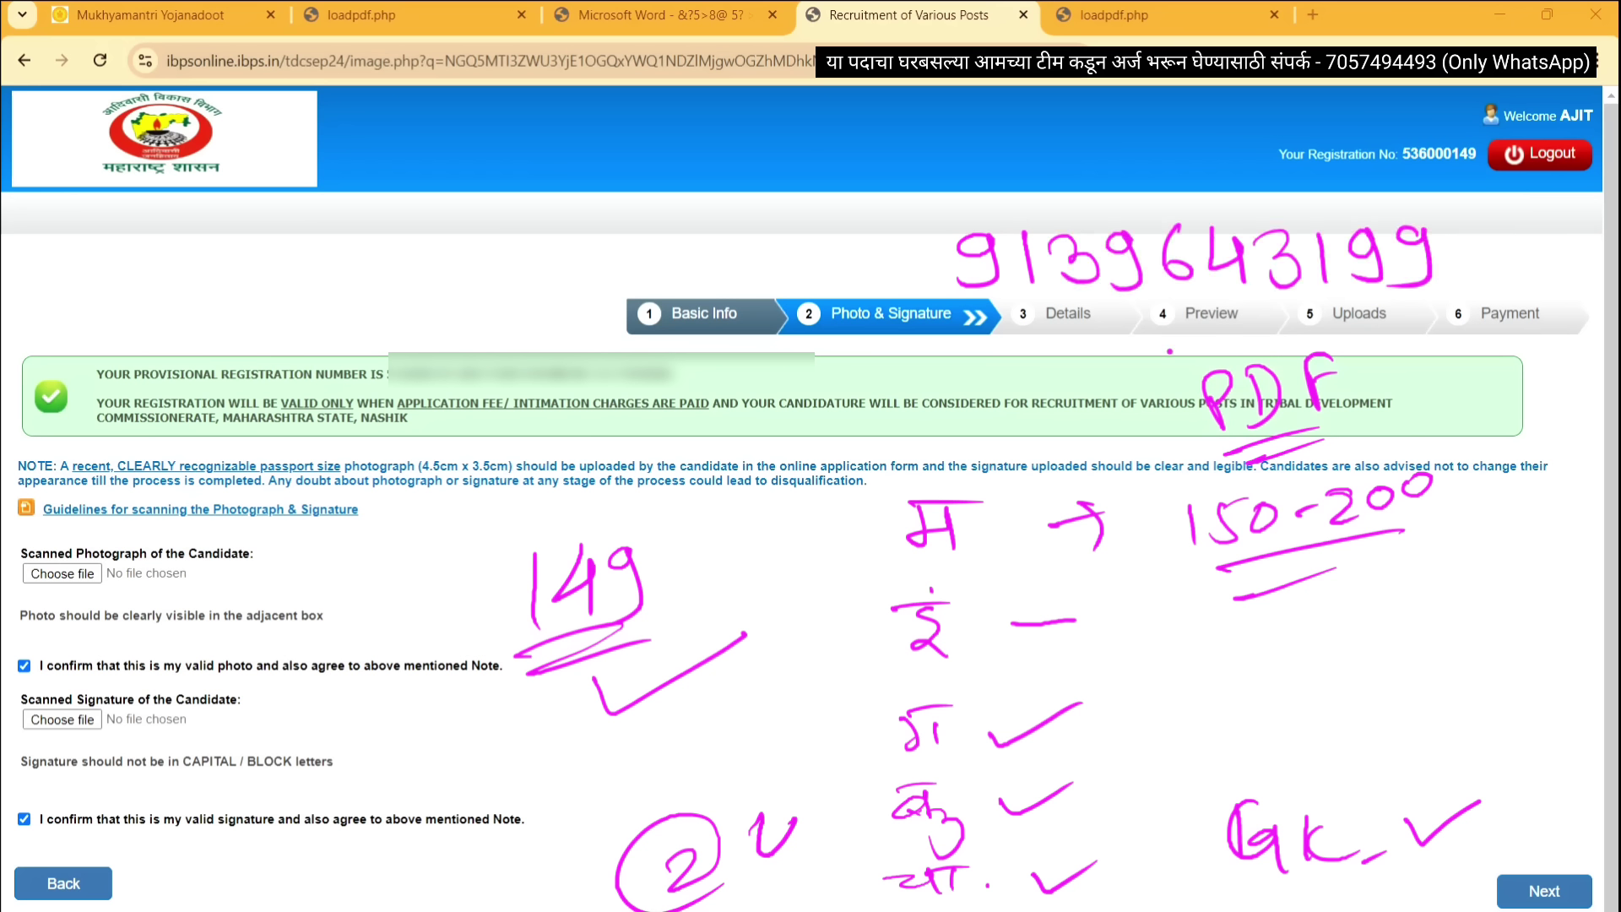
pyautogui.moveTo(1035, 319); pyautogui.dragTo(1192, 307)
# Handwrite "P,G,P" and "What's" with underlines, draw arrows to the phone number, and underline the number again
pyautogui.moveTo(595, 152); pyautogui.dragTo(604, 195)
pyautogui.moveTo(701, 152); pyautogui.dragTo(675, 178)
pyautogui.moveTo(613, 218); pyautogui.dragTo(743, 196)
pyautogui.moveTo(412, 312); pyautogui.dragTo(608, 300)
pyautogui.moveTo(507, 355); pyautogui.dragTo(651, 321)
pyautogui.moveTo(713, 243); pyautogui.dragTo(887, 271)
pyautogui.moveTo(861, 279); pyautogui.dragTo(1000, 313)
pyautogui.moveTo(1043, 342); pyautogui.dragTo(1360, 327)
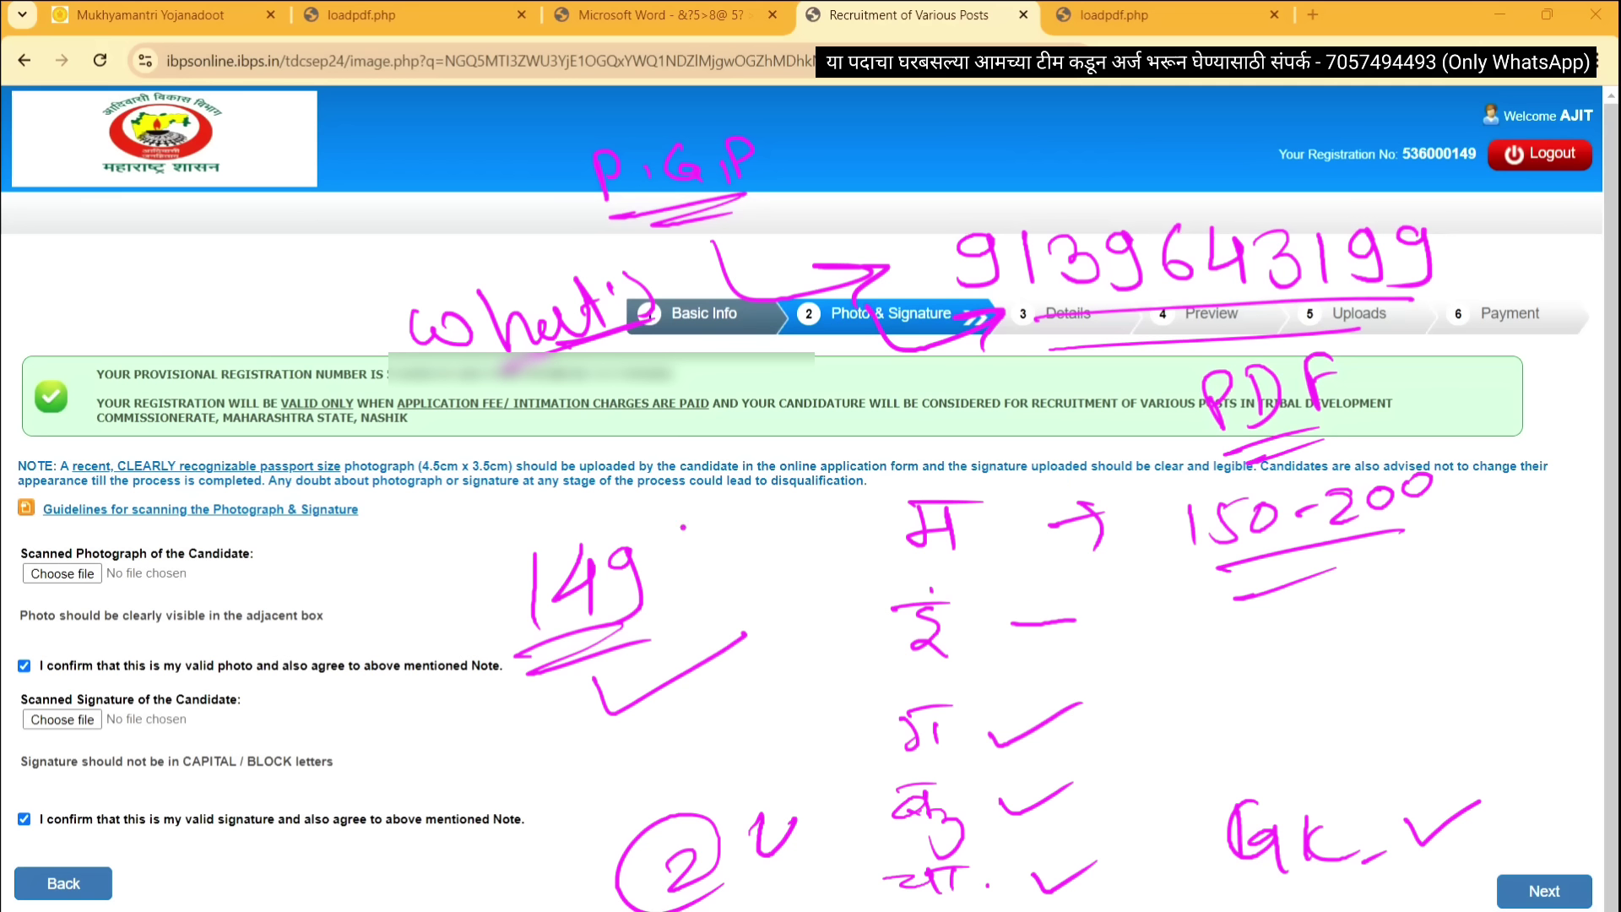
# Handwrite a circled "5-10" beside the first subject and draw a check-shaped arrow beneath it
pyautogui.moveTo(762, 503); pyautogui.dragTo(733, 551)
pyautogui.moveTo(770, 517); pyautogui.dragTo(807, 505)
pyautogui.moveTo(809, 492)
pyautogui.mouseDown()
pyautogui.moveTo(815, 525)
pyautogui.moveTo(840, 493)
pyautogui.mouseUp()
pyautogui.moveTo(849, 464)
pyautogui.mouseDown()
pyautogui.moveTo(760, 450)
pyautogui.moveTo(857, 498)
pyautogui.mouseUp()
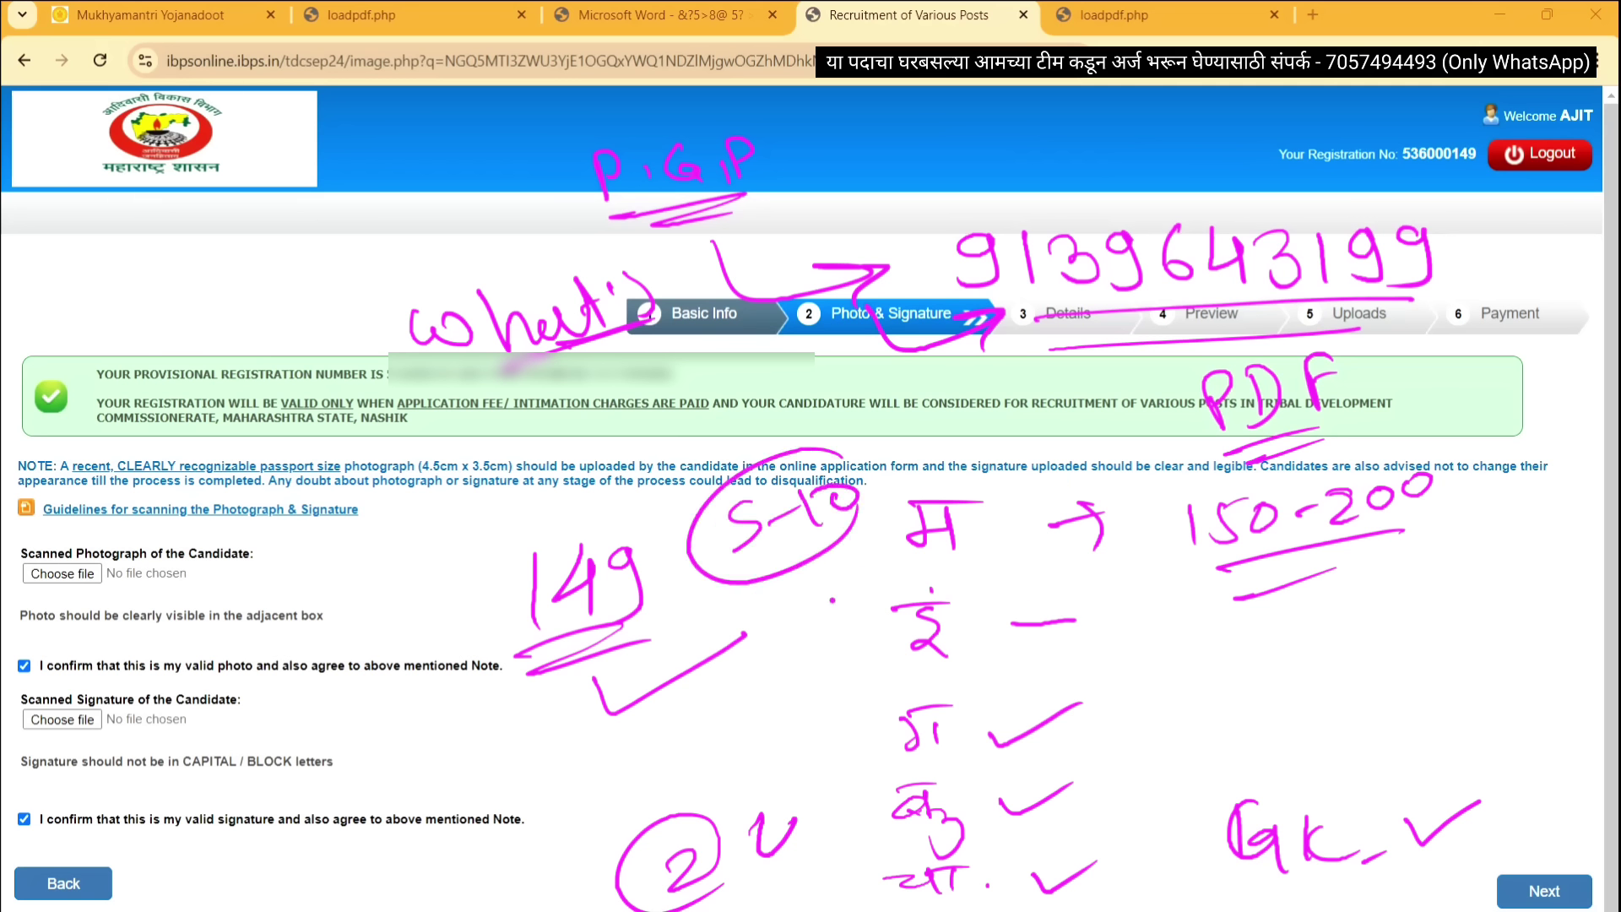
pyautogui.moveTo(795, 588)
pyautogui.mouseDown()
pyautogui.moveTo(908, 566)
pyautogui.moveTo(898, 581)
pyautogui.mouseUp()
pyautogui.moveTo(893, 593); pyautogui.dragTo(926, 591)
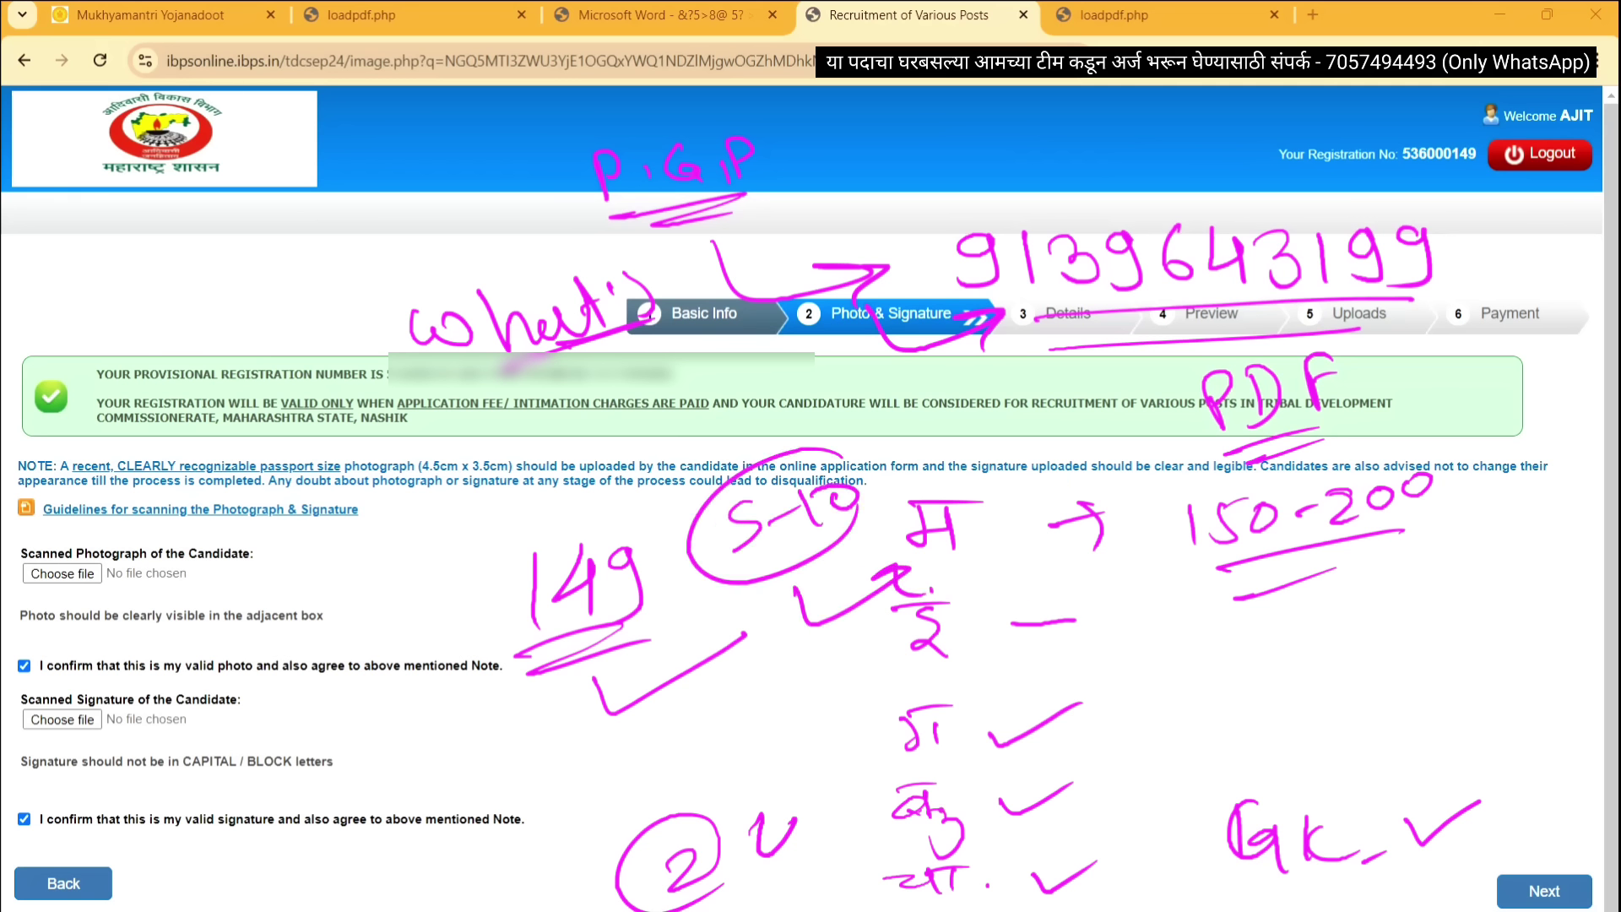
# Add a check mark, a short Marathi note and a circled "10-15" above the handwritten "GK"
pyautogui.moveTo(1231, 694); pyautogui.dragTo(1306, 698)
pyautogui.moveTo(1292, 621)
pyautogui.mouseDown()
pyautogui.moveTo(1351, 667)
pyautogui.moveTo(1381, 642)
pyautogui.mouseUp()
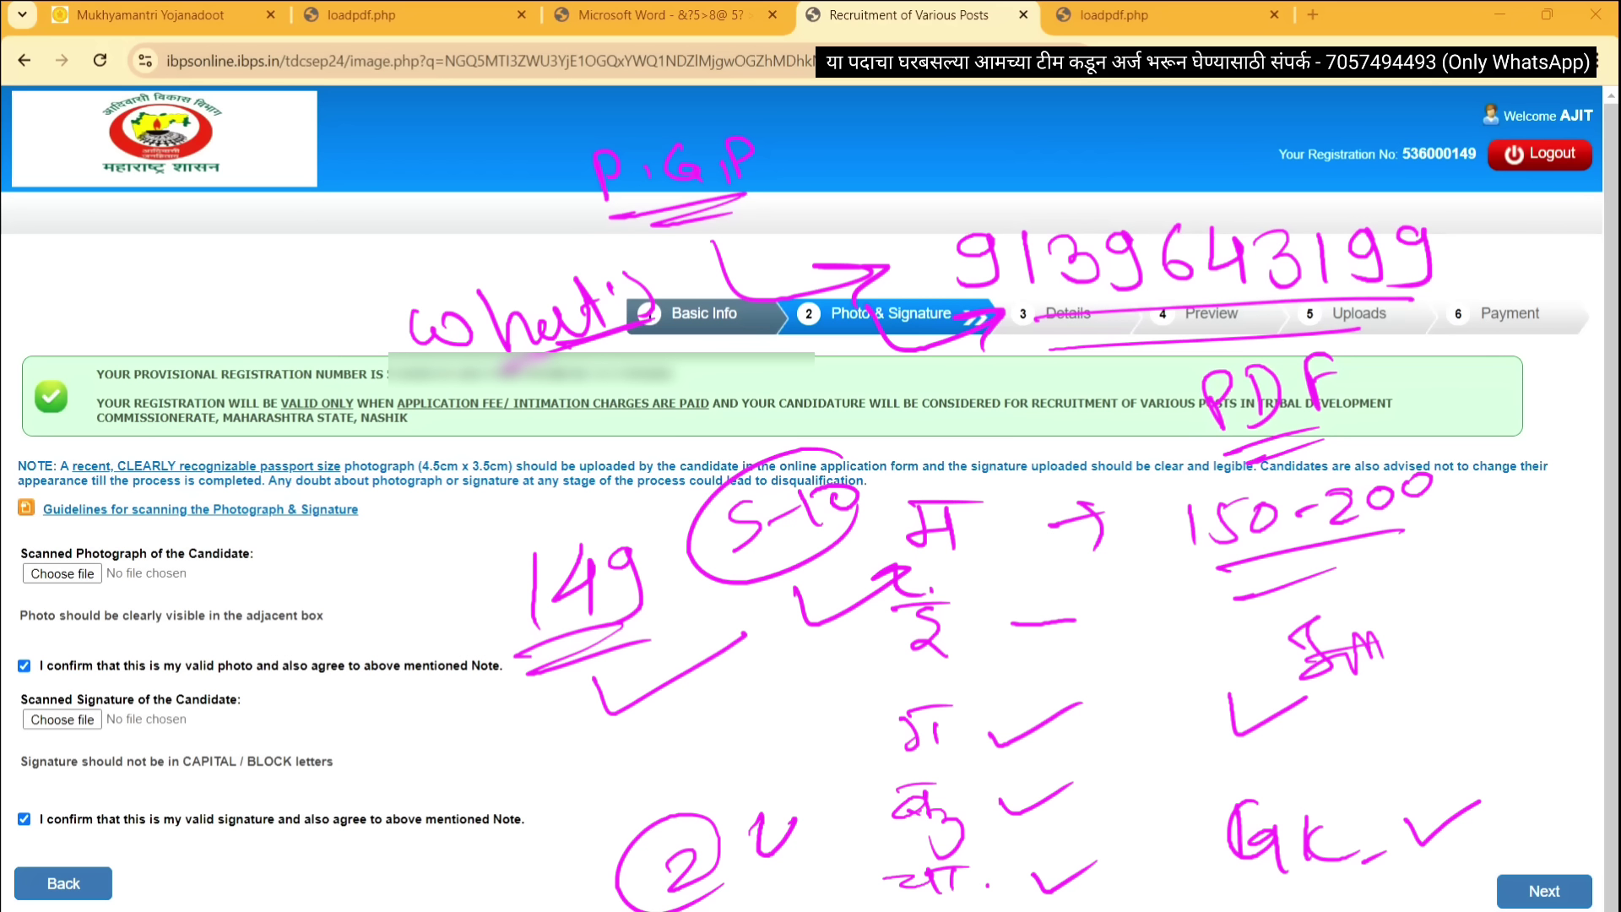
pyautogui.moveTo(1333, 732); pyautogui.dragTo(1339, 772)
pyautogui.moveTo(1361, 738)
pyautogui.mouseDown()
pyautogui.moveTo(1352, 748)
pyautogui.moveTo(1363, 742)
pyautogui.mouseUp()
pyautogui.moveTo(1375, 745); pyautogui.dragTo(1408, 741)
pyautogui.moveTo(1436, 714)
pyautogui.mouseDown()
pyautogui.moveTo(1427, 748)
pyautogui.moveTo(1455, 699)
pyautogui.mouseUp()
pyautogui.moveTo(1355, 802); pyautogui.dragTo(1443, 779)
pyautogui.moveTo(1318, 701); pyautogui.dragTo(1305, 705)
pyautogui.moveTo(1427, 642); pyautogui.dragTo(1474, 625)
# Circle the handwritten "149" and write a double-underlined "4-5" beneath it
pyautogui.moveTo(955, 422); pyautogui.dragTo(1068, 431)
pyautogui.moveTo(642, 502); pyautogui.dragTo(659, 507)
pyautogui.moveTo(600, 727); pyautogui.dragTo(629, 769)
pyautogui.moveTo(638, 739); pyautogui.dragTo(697, 752)
pyautogui.moveTo(604, 798); pyautogui.dragTo(675, 782)
pyautogui.moveTo(617, 815); pyautogui.dragTo(676, 802)
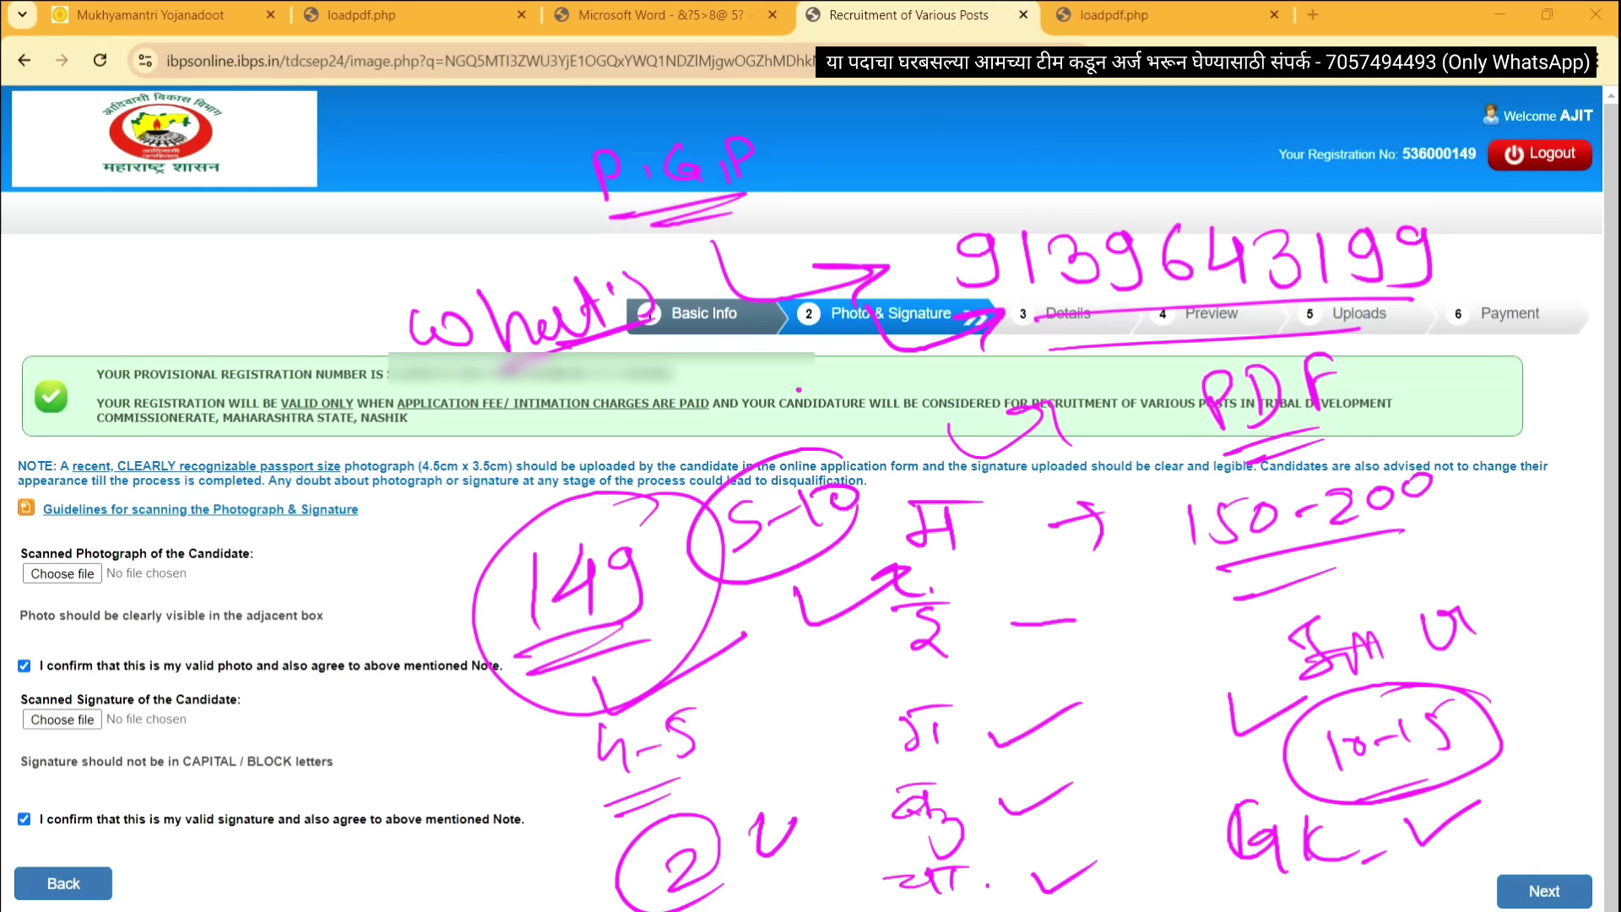
# Handwrite a circled "5-10" beside the "What's" note, underline that note again, and erase all screen annotations
pyautogui.moveTo(275, 265)
pyautogui.mouseDown()
pyautogui.moveTo(243, 313)
pyautogui.moveTo(304, 281)
pyautogui.mouseUp()
pyautogui.click(328, 277)
pyautogui.moveTo(311, 271)
pyautogui.mouseDown()
pyautogui.moveTo(318, 284)
pyautogui.moveTo(341, 265)
pyautogui.mouseUp()
pyautogui.moveTo(271, 224); pyautogui.dragTo(394, 238)
pyautogui.moveTo(372, 305); pyautogui.dragTo(492, 277)
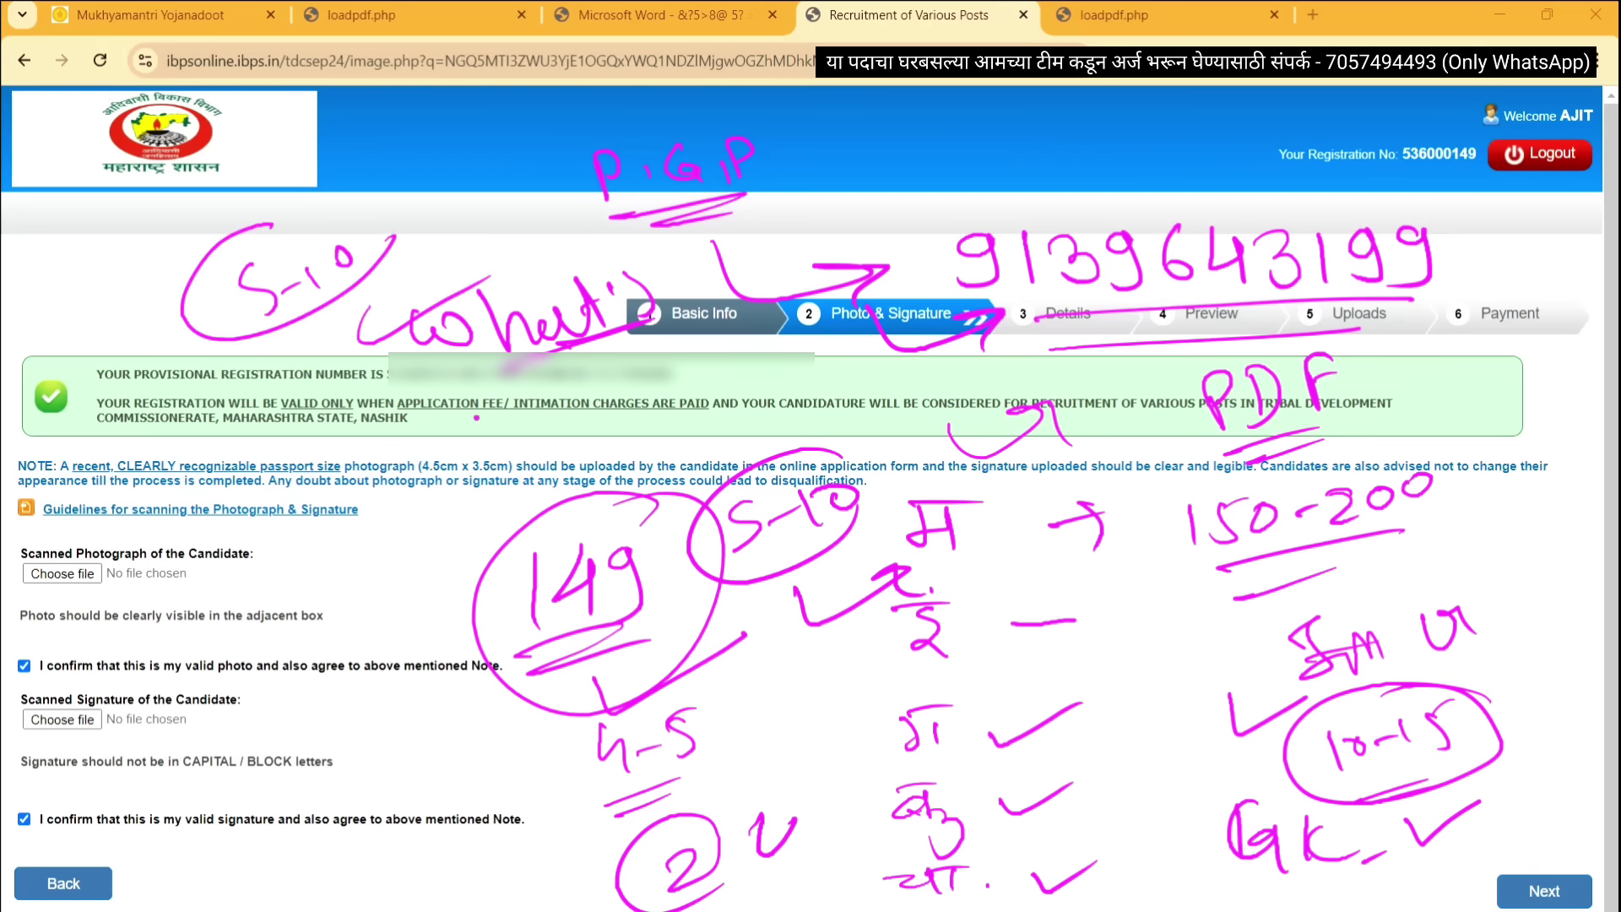
pyautogui.moveTo(473, 402); pyautogui.dragTo(621, 348)
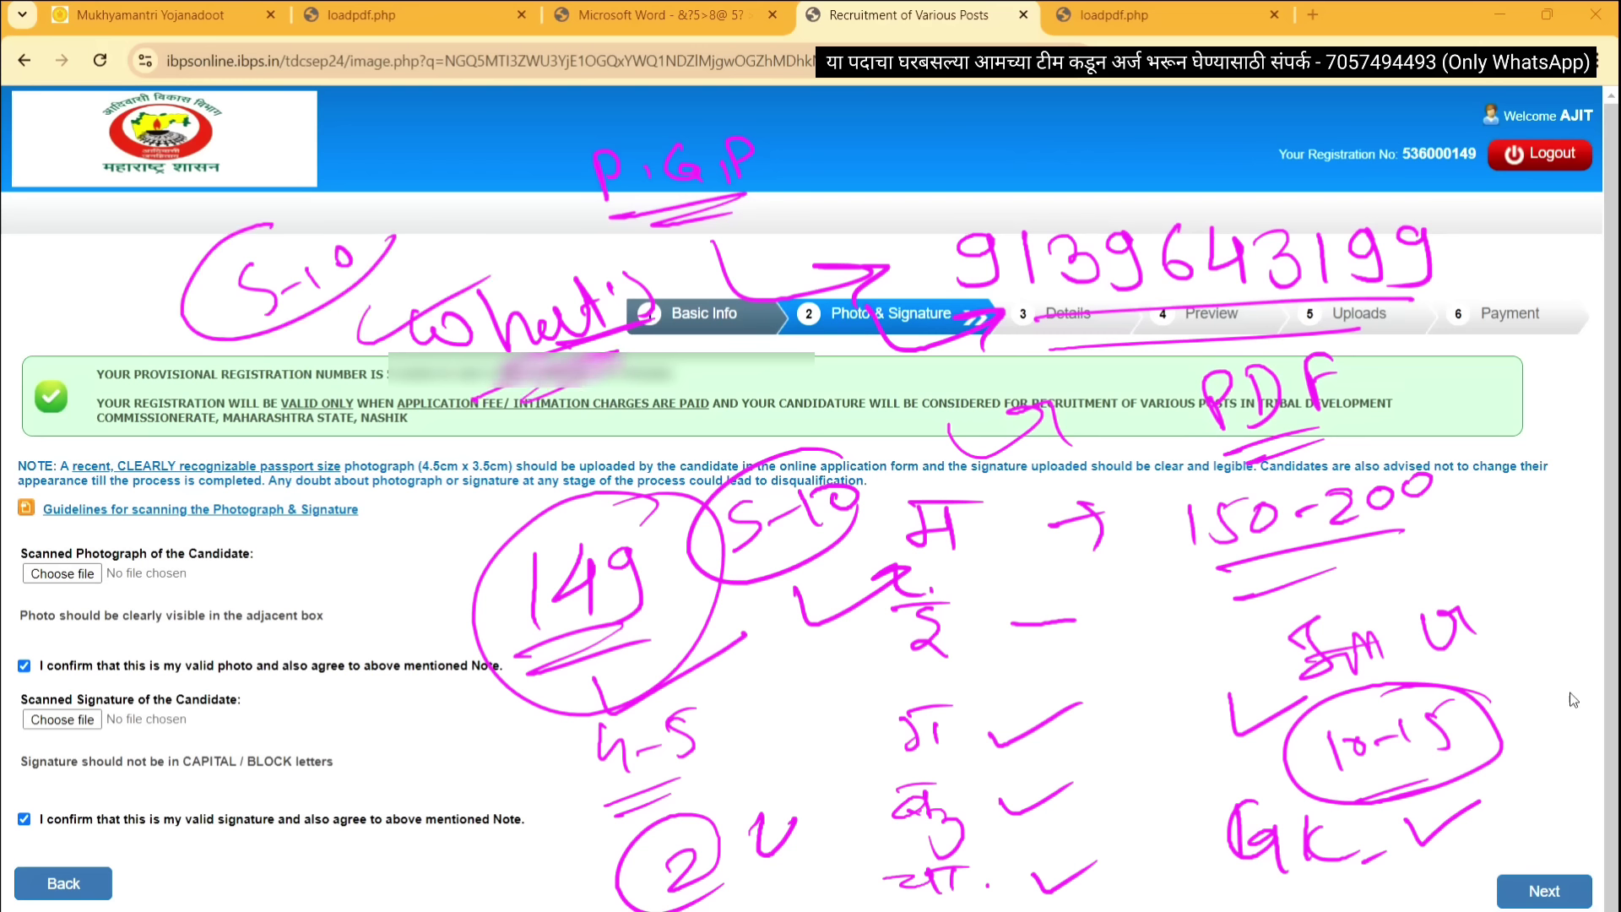
pyautogui.press('e')
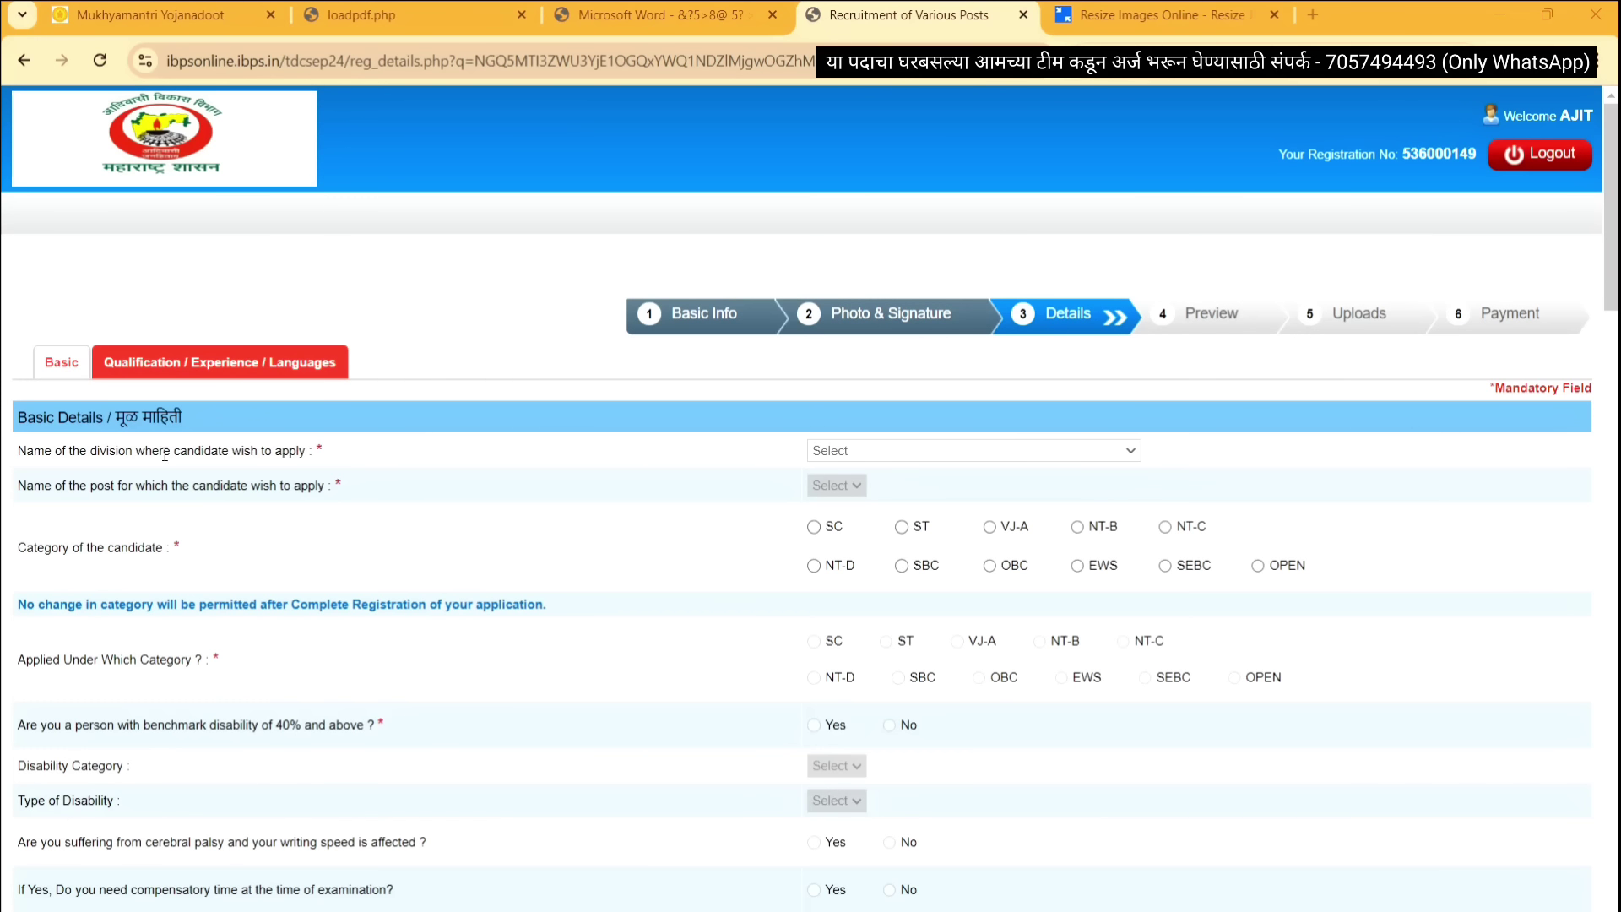
# View the division choices, and examine the post-wise vacancy tables in the recruitment advertisement PDF up to the Amravati division
pyautogui.click(929, 453)
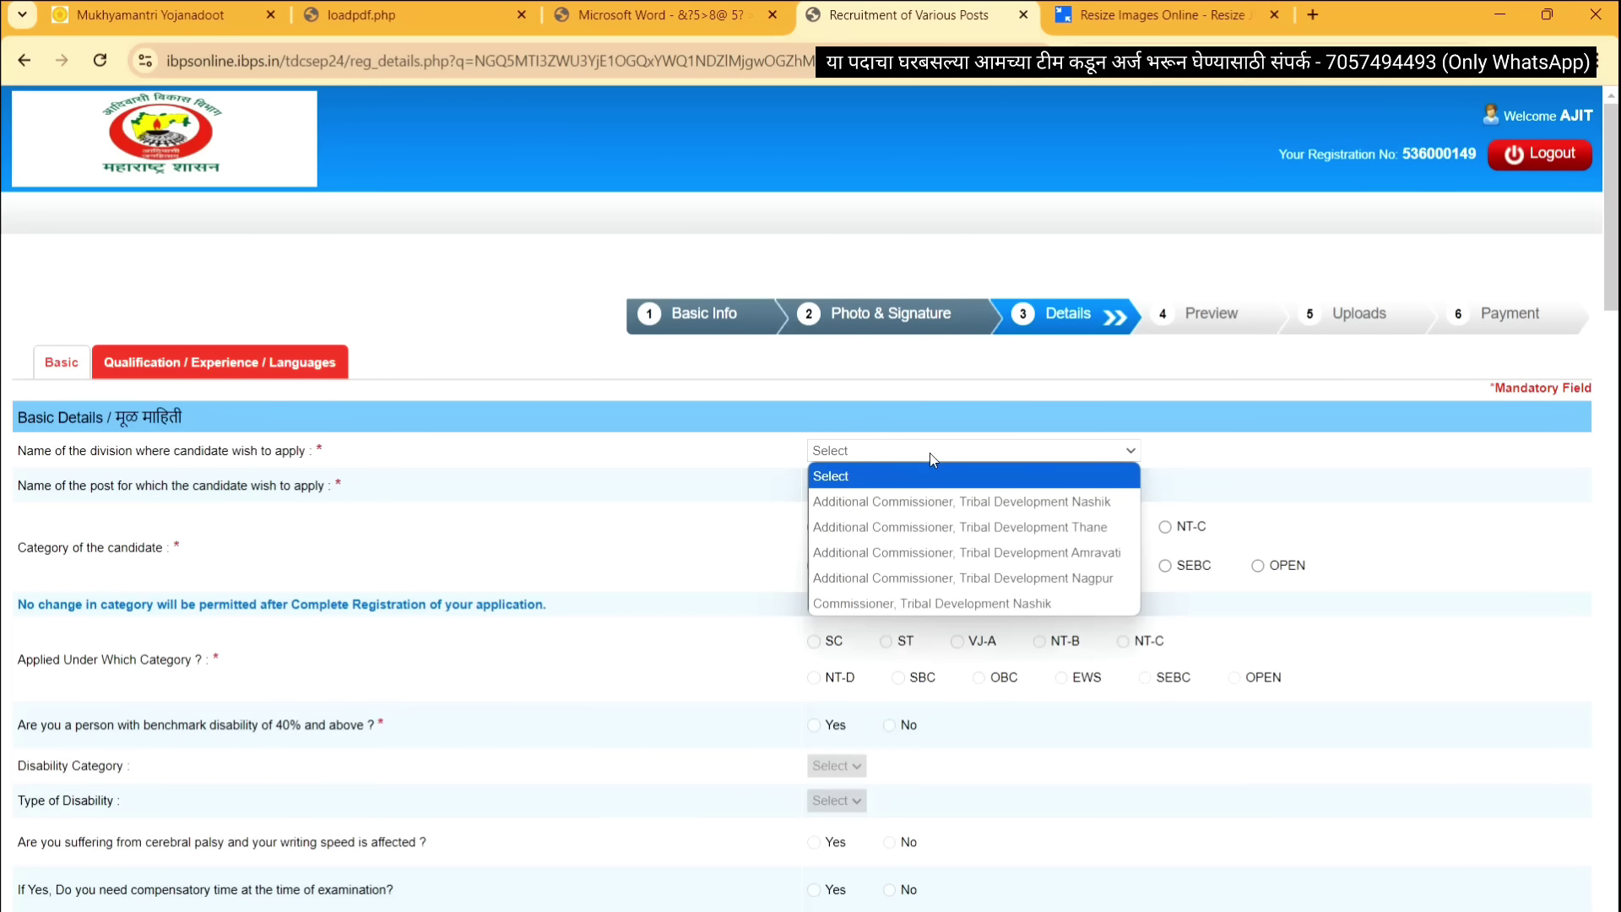
pyautogui.click(659, 15)
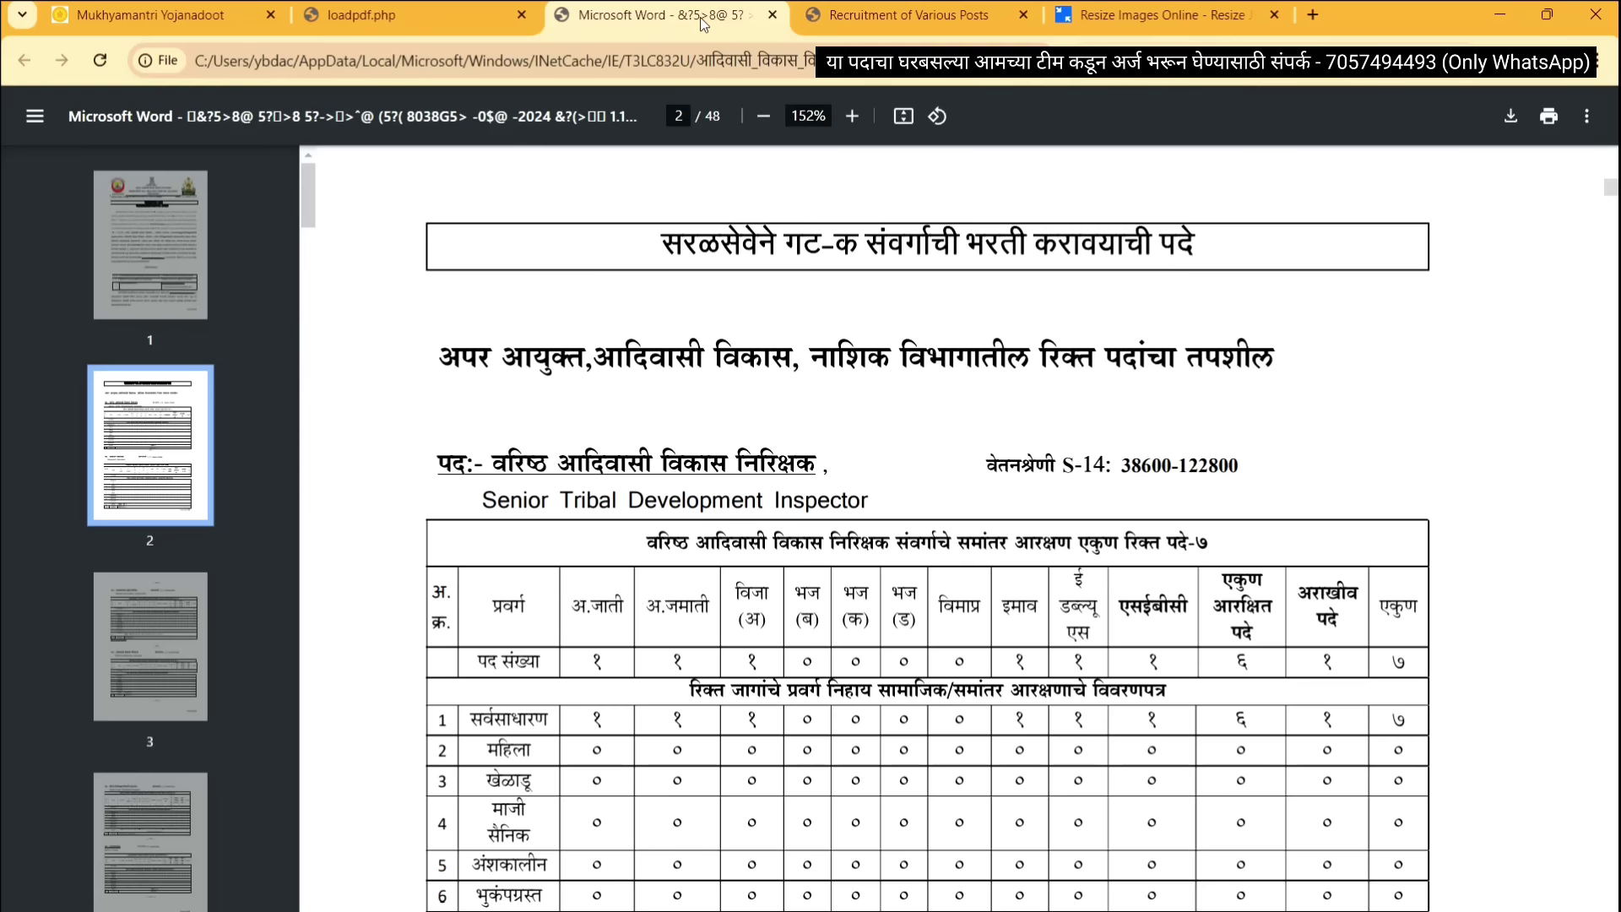
pyautogui.scroll(15, 819, 412)
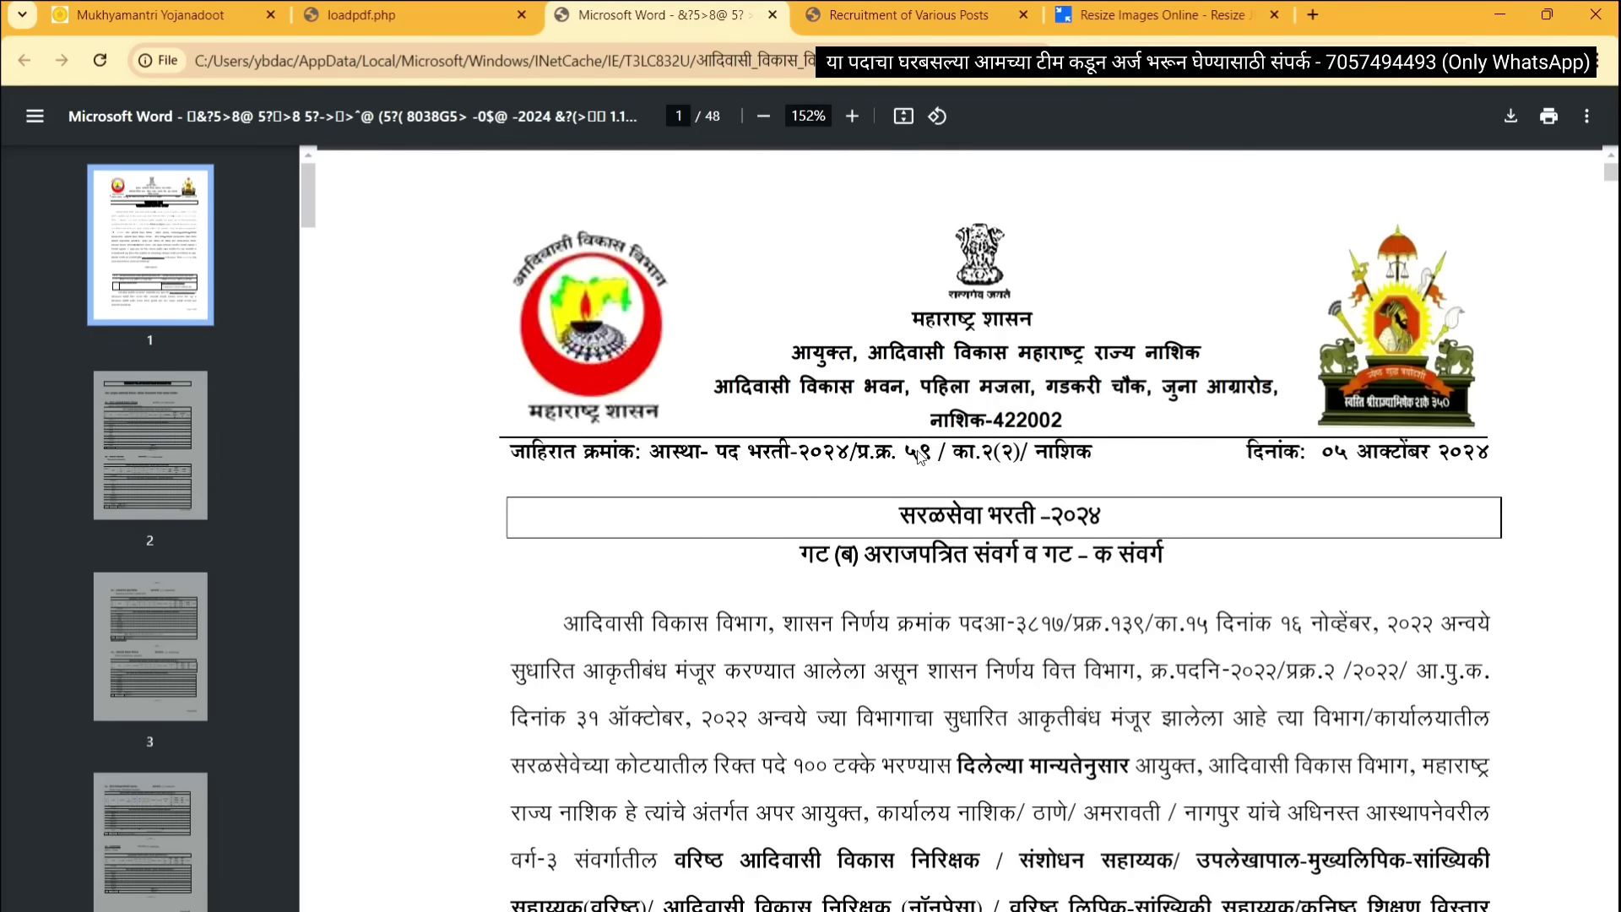
pyautogui.scroll(-3, 921, 457)
pyautogui.scroll(-8, 921, 457)
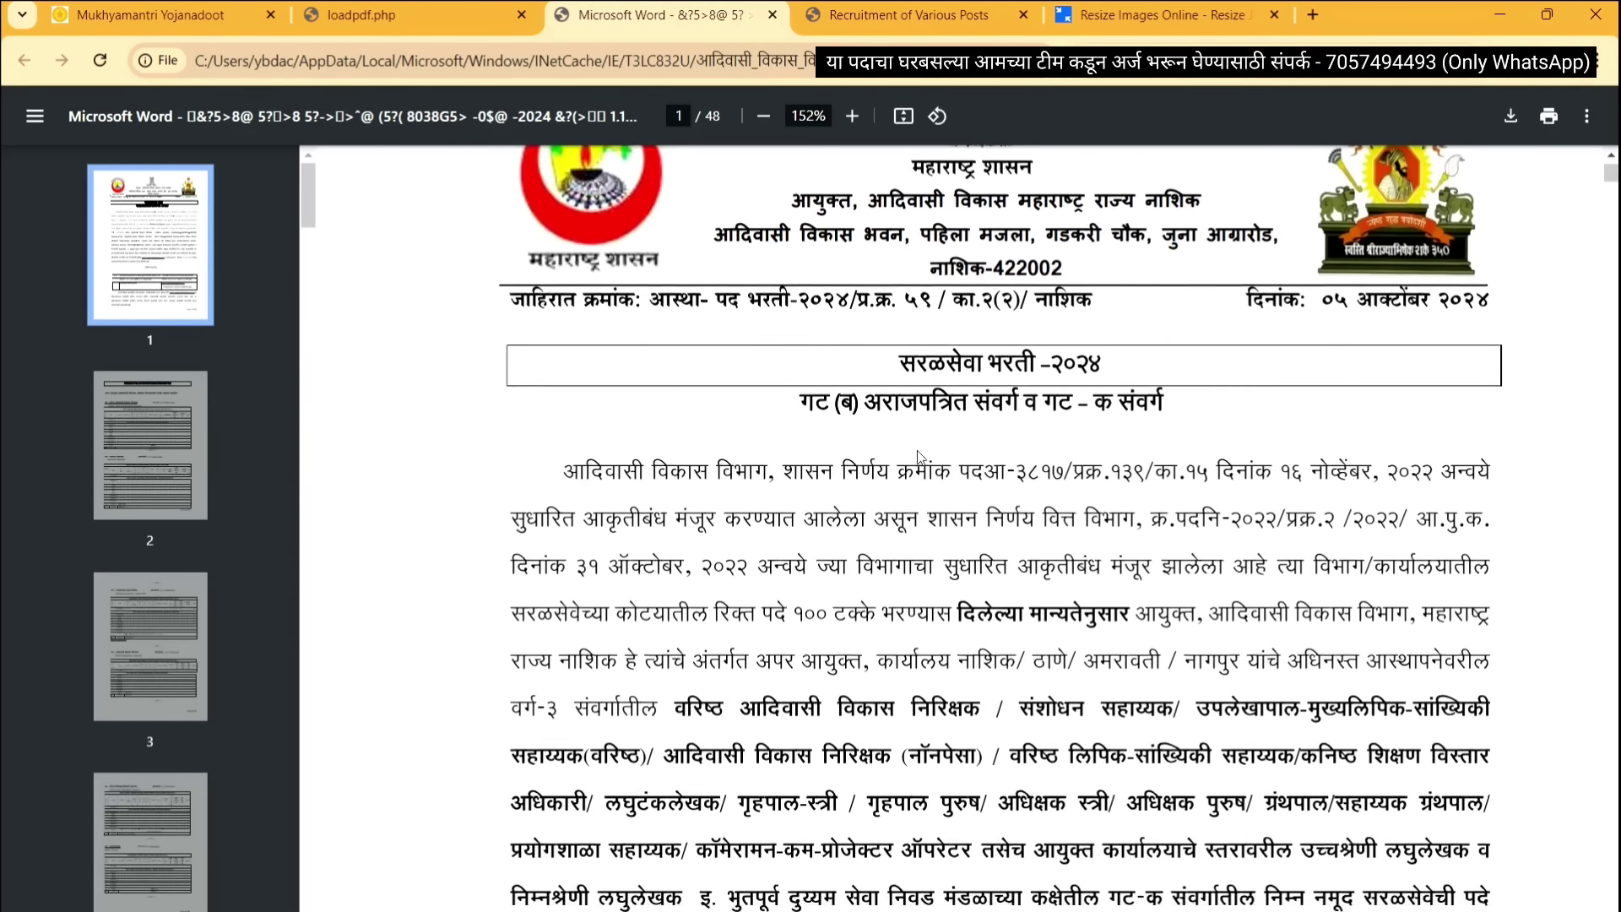
pyautogui.scroll(-7, 921, 457)
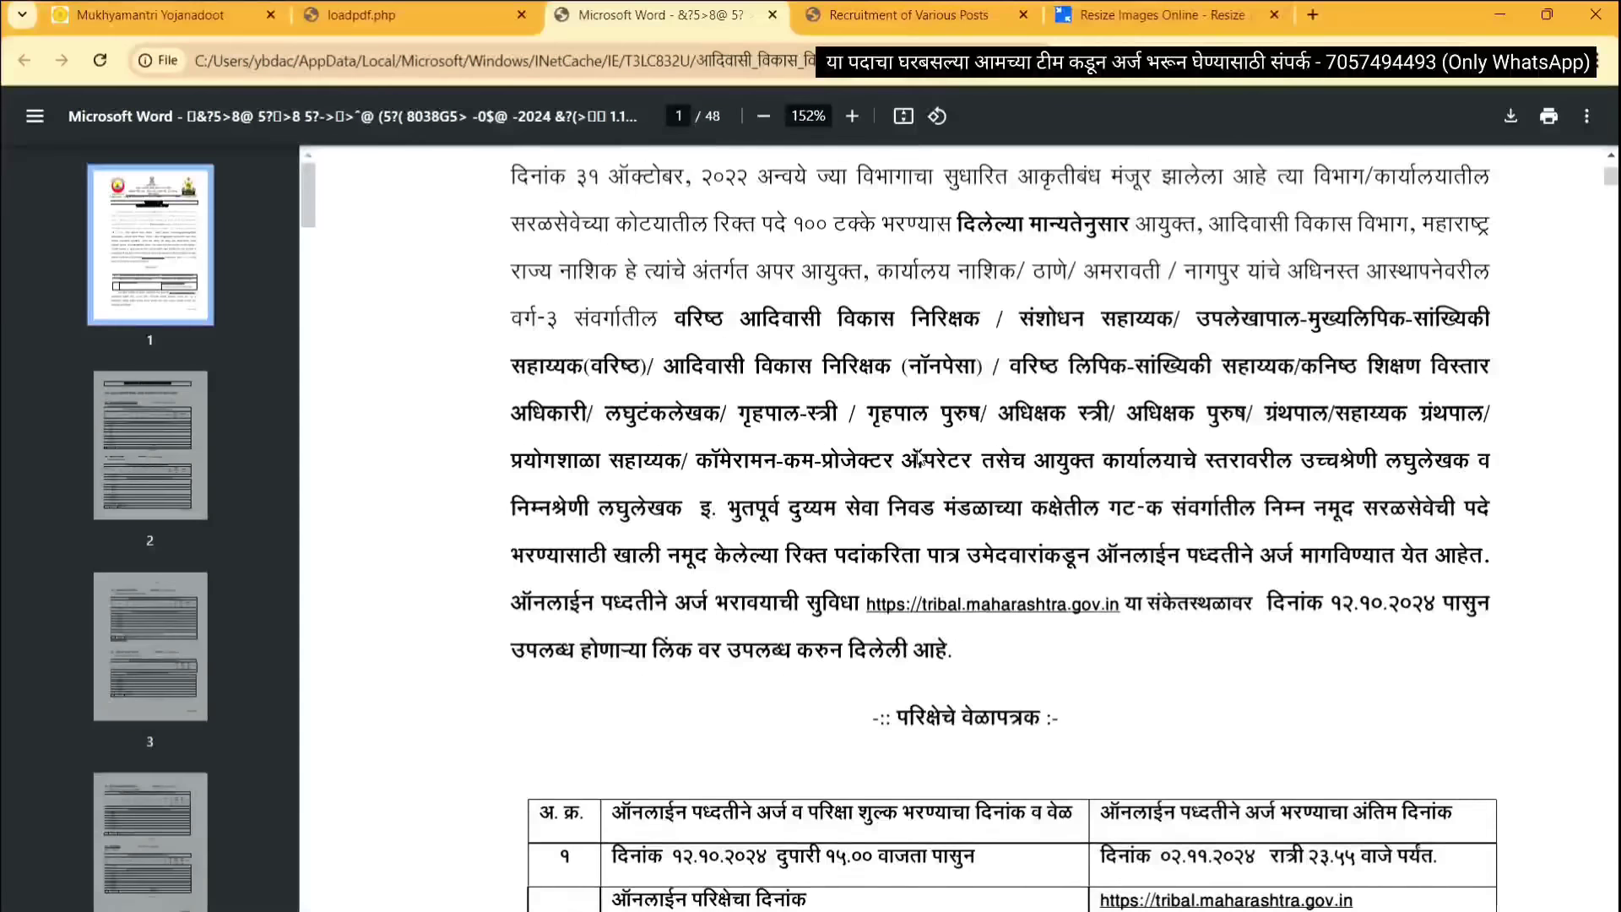
pyautogui.scroll(-20, 919, 457)
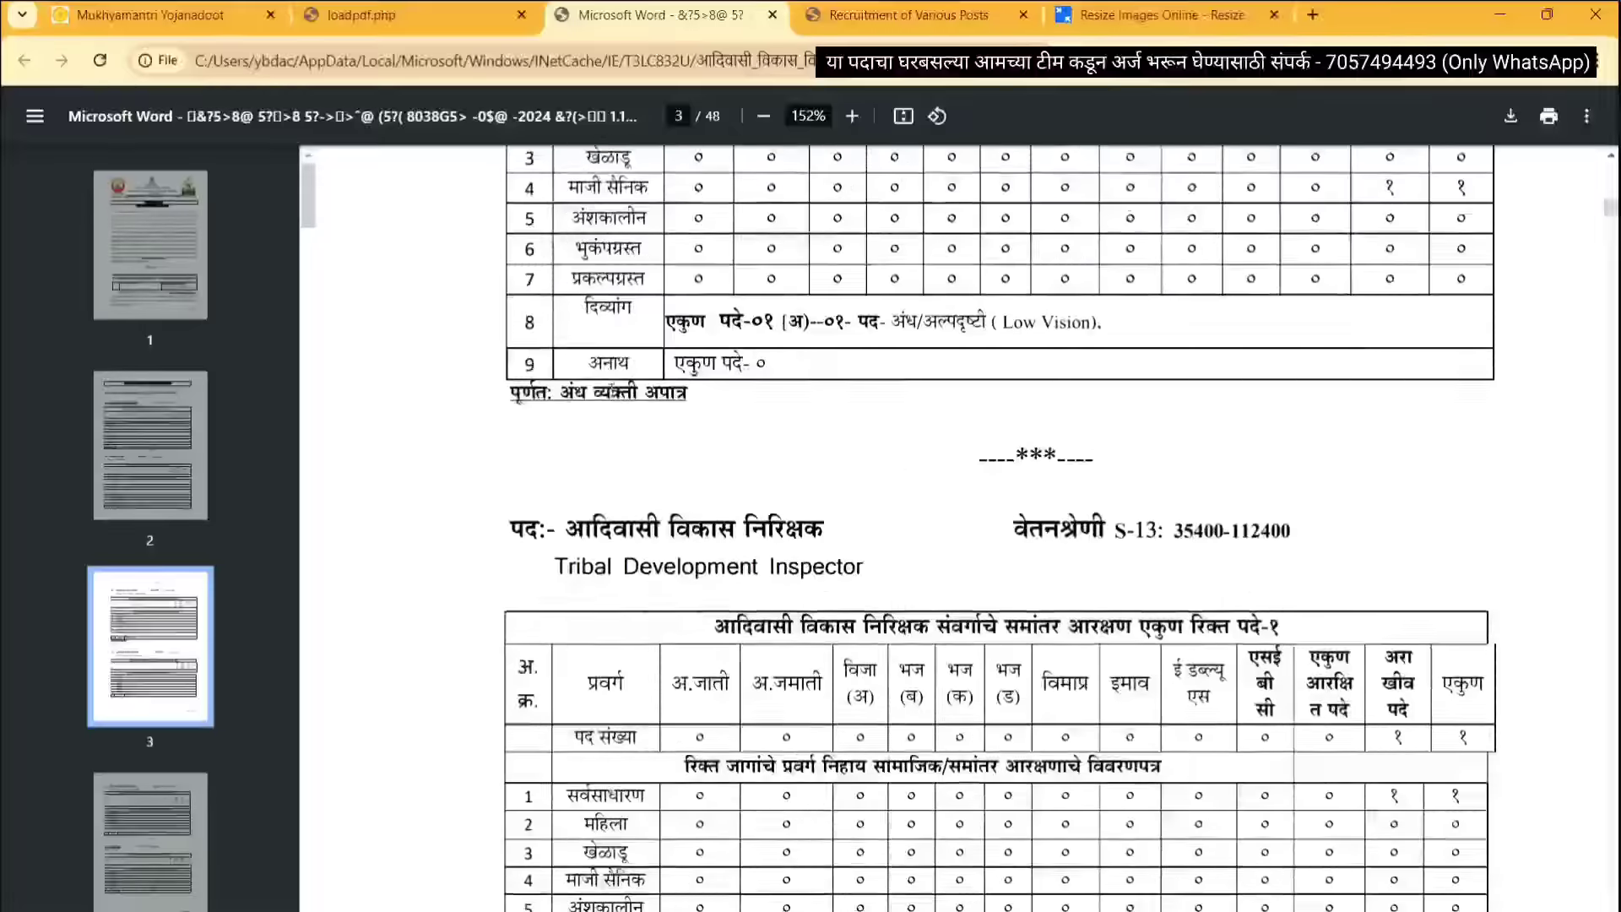
pyautogui.scroll(-15, 612, 391)
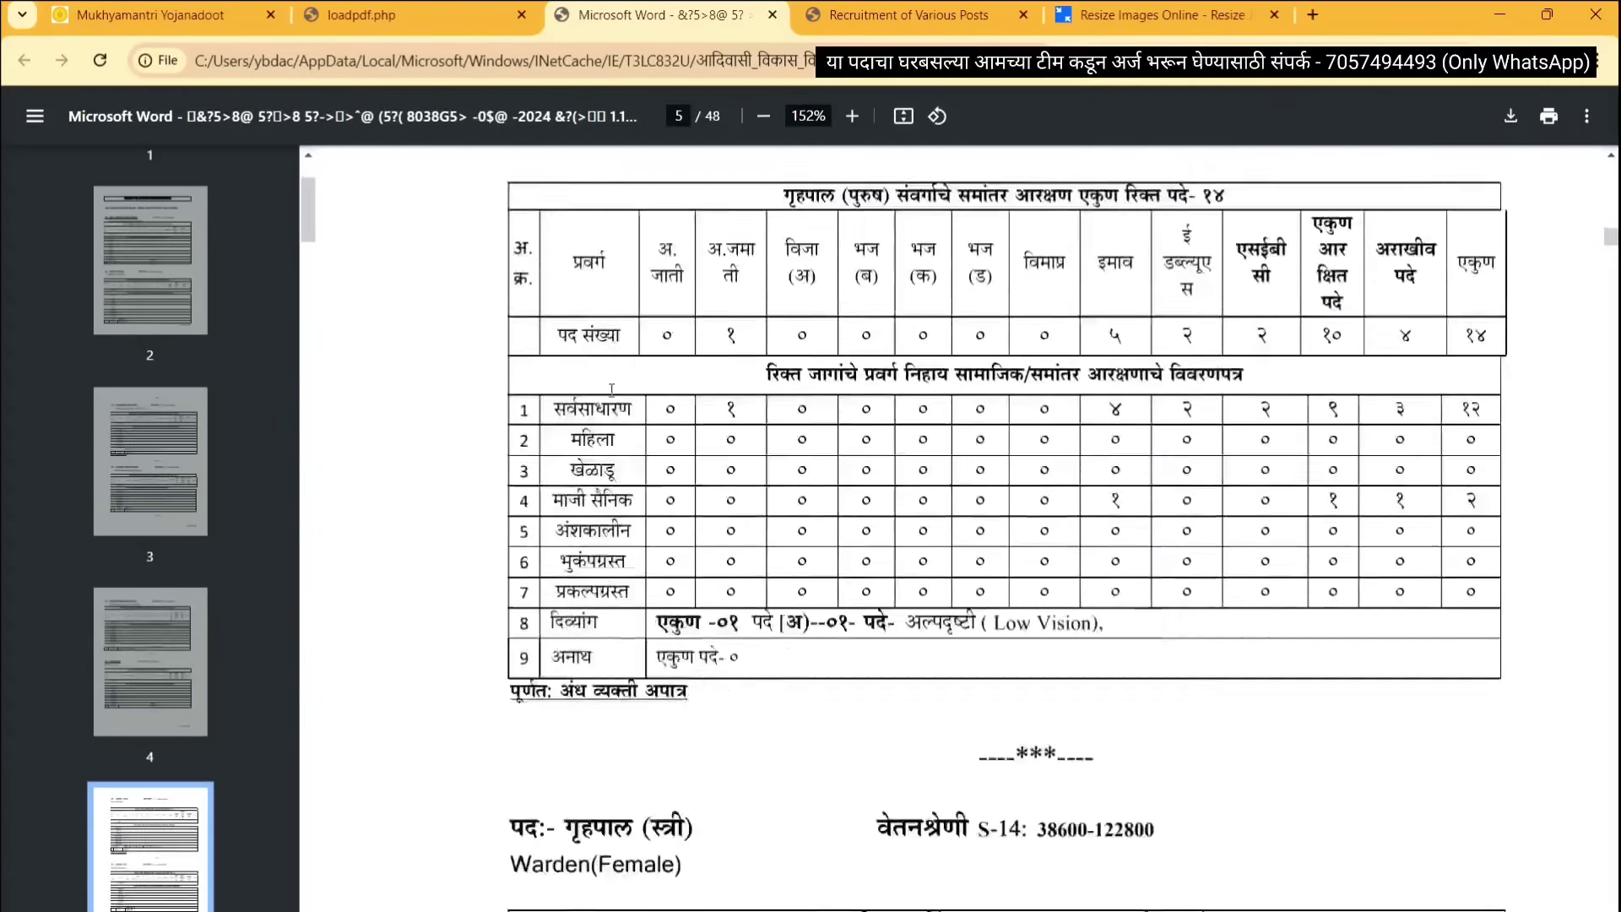
pyautogui.scroll(-15, 612, 390)
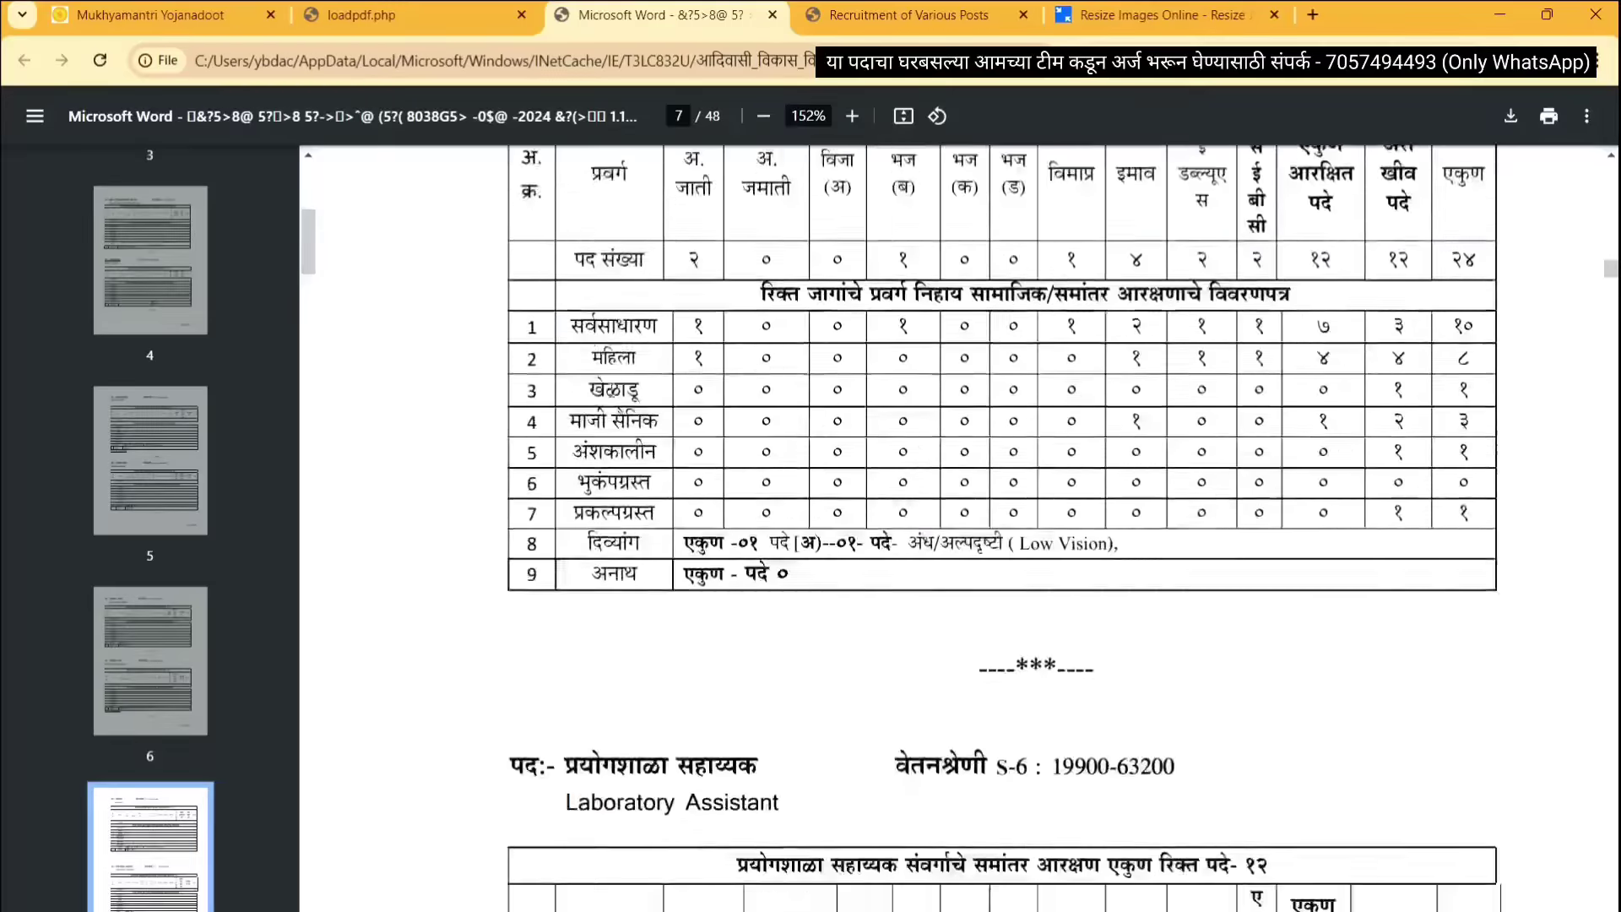
pyautogui.scroll(-15, 612, 390)
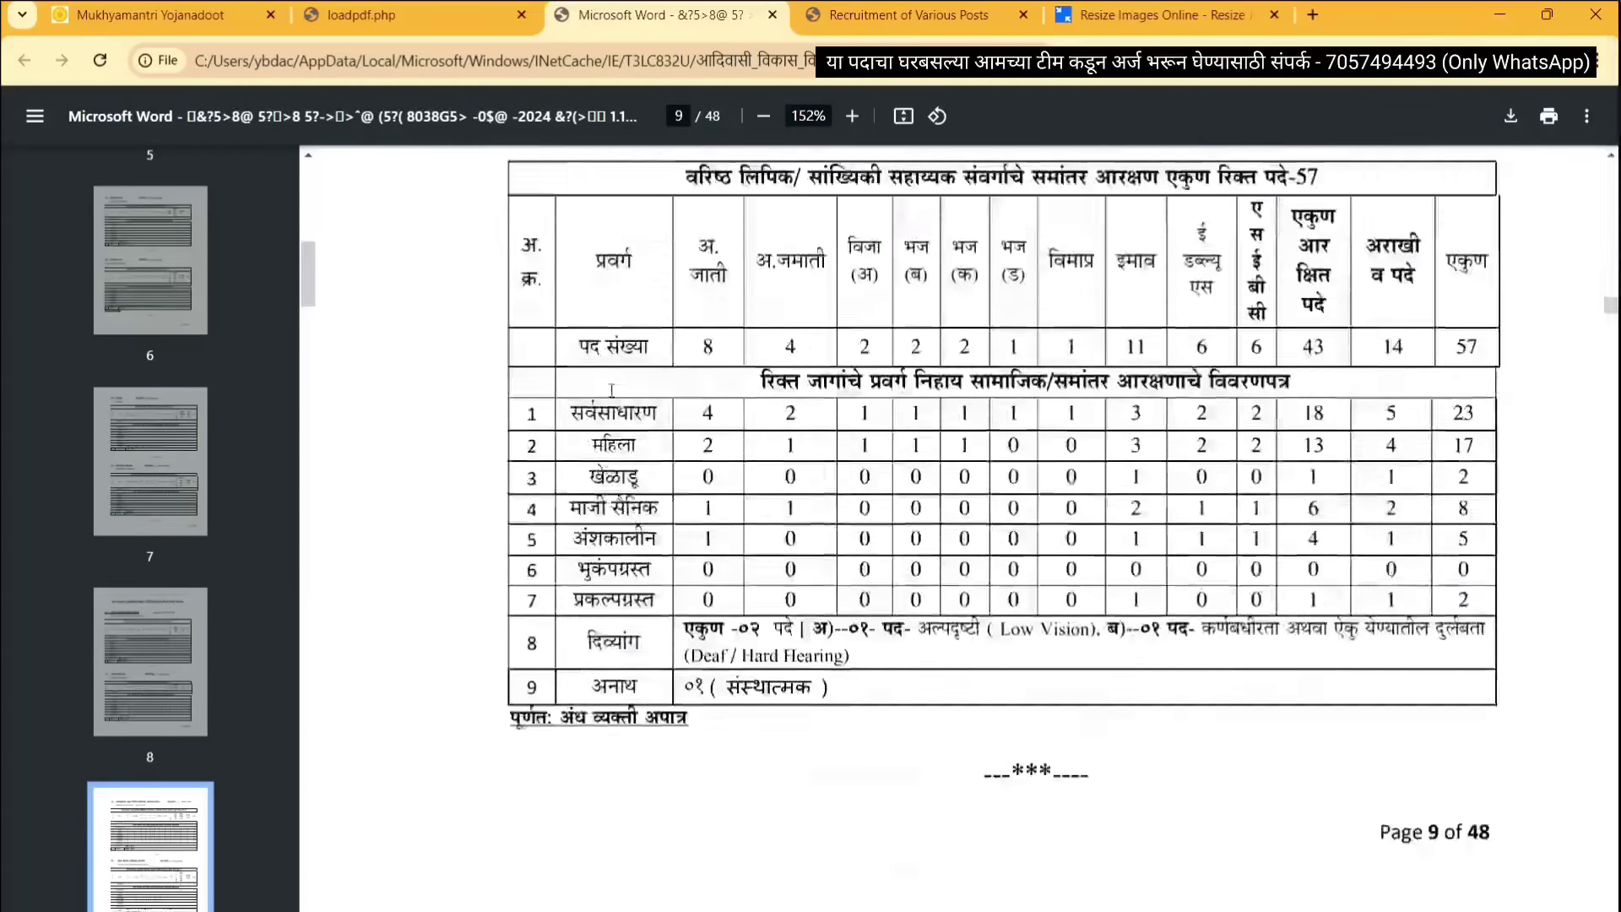
pyautogui.scroll(-15, 611, 390)
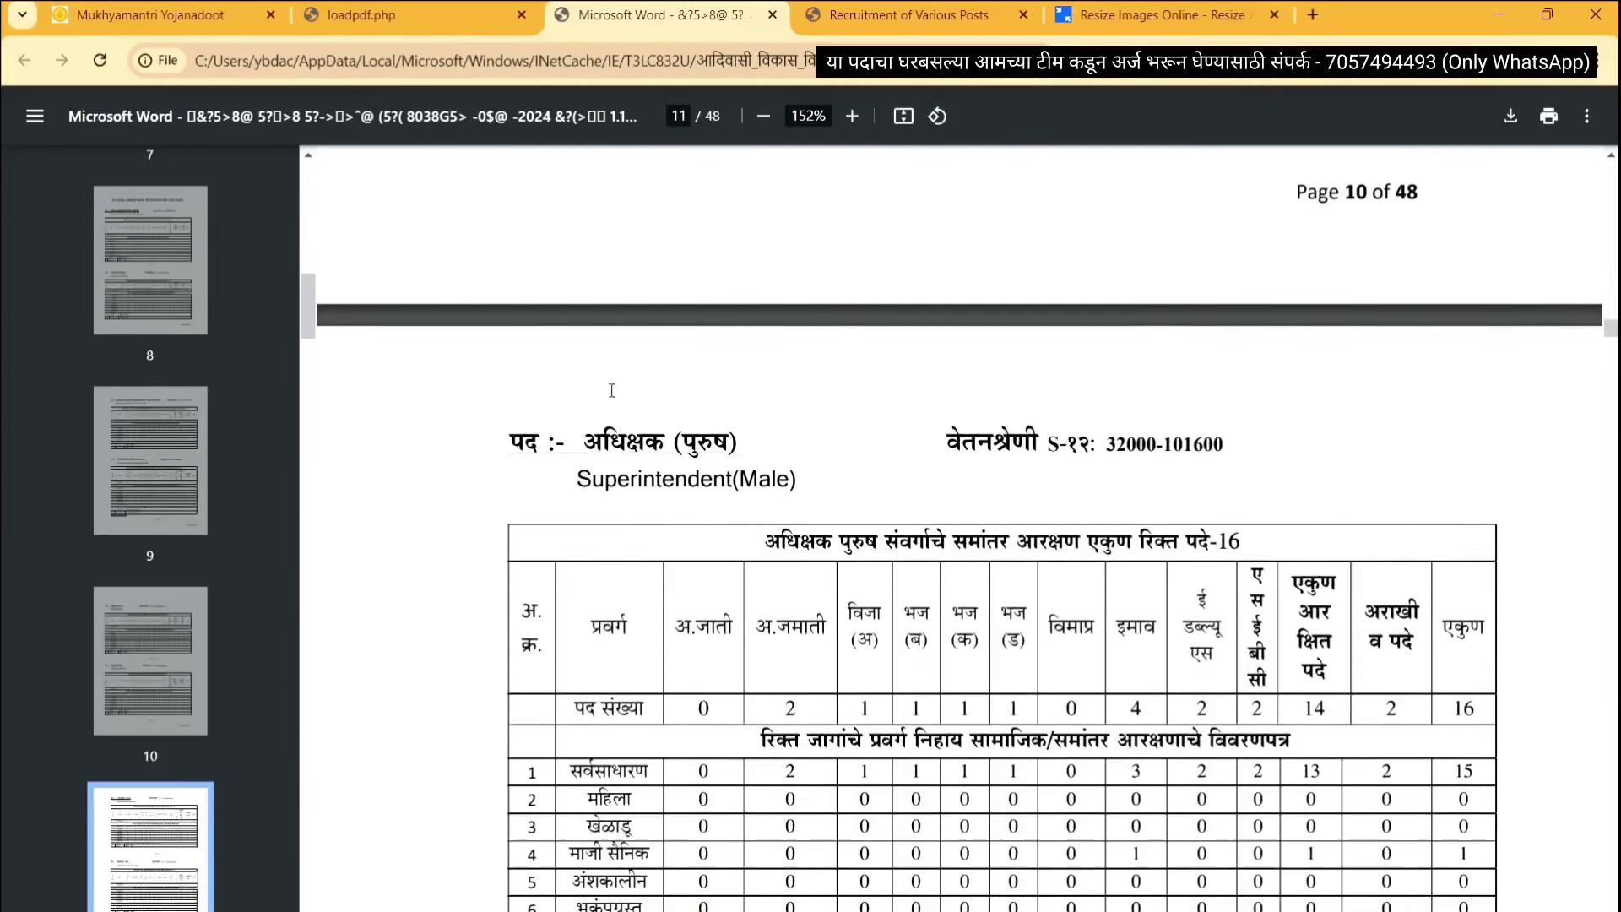
pyautogui.scroll(-15, 611, 390)
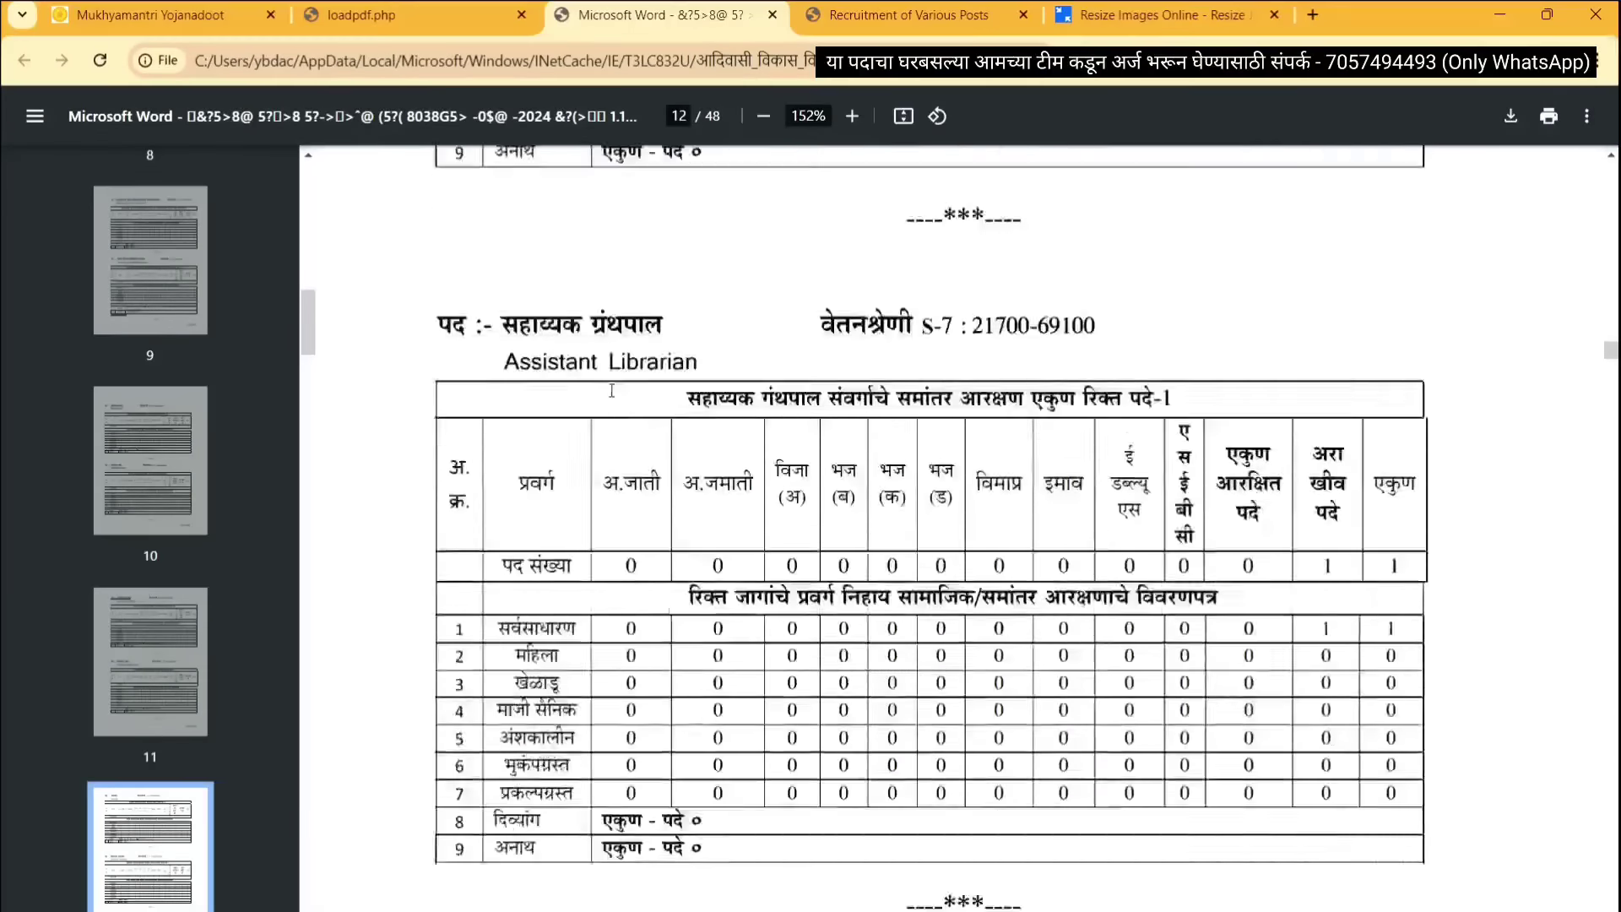
pyautogui.scroll(-15, 612, 390)
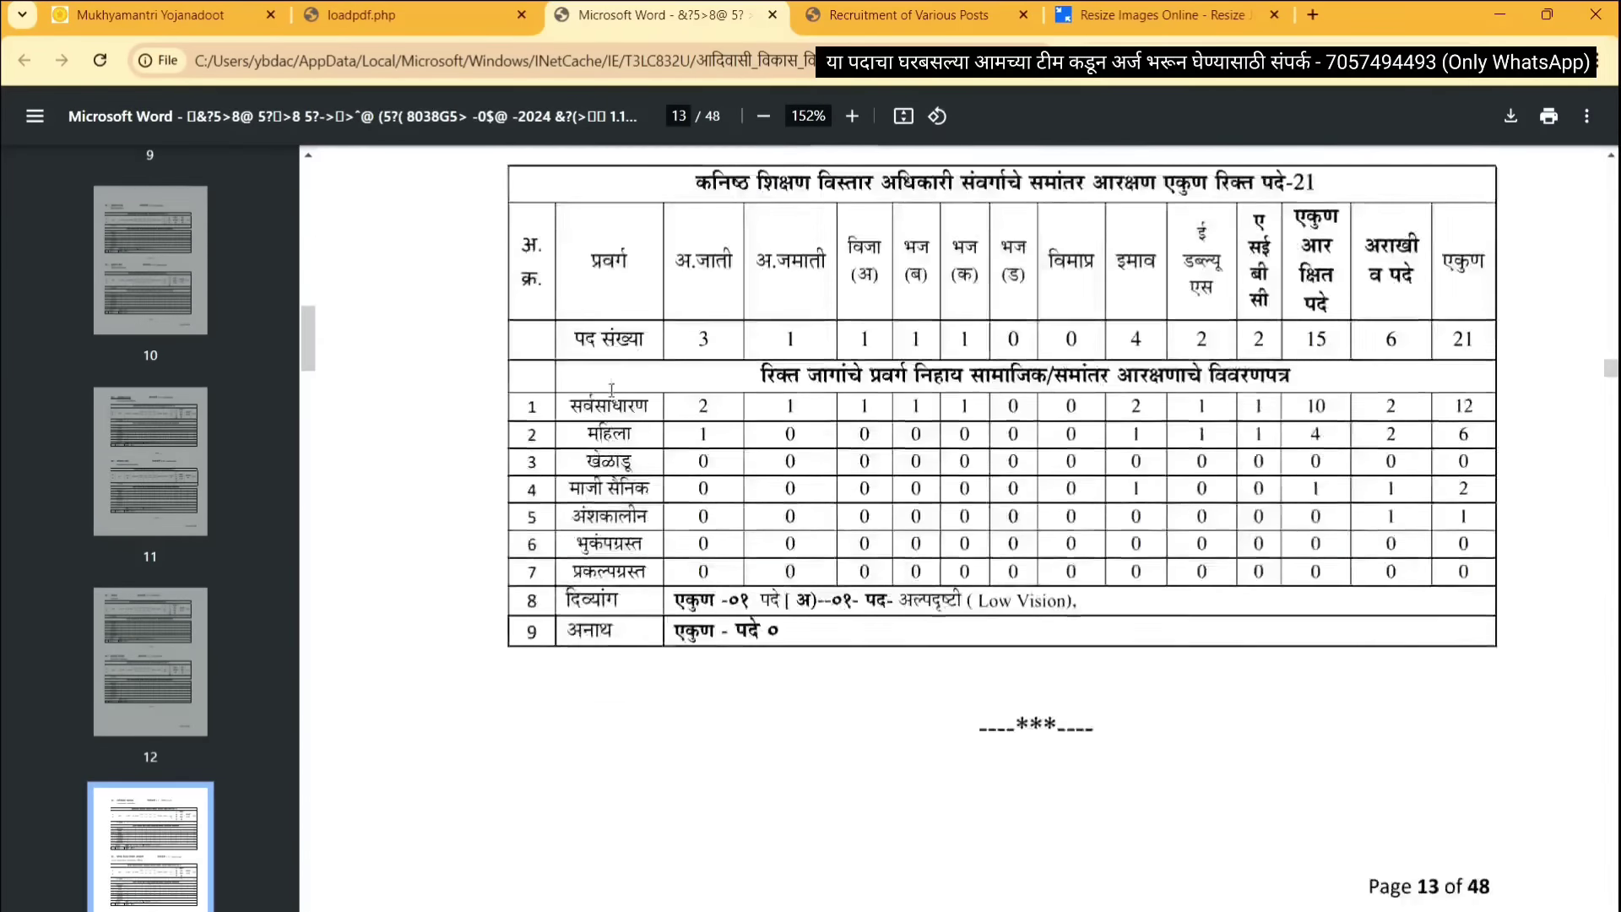
pyautogui.scroll(-10, 611, 391)
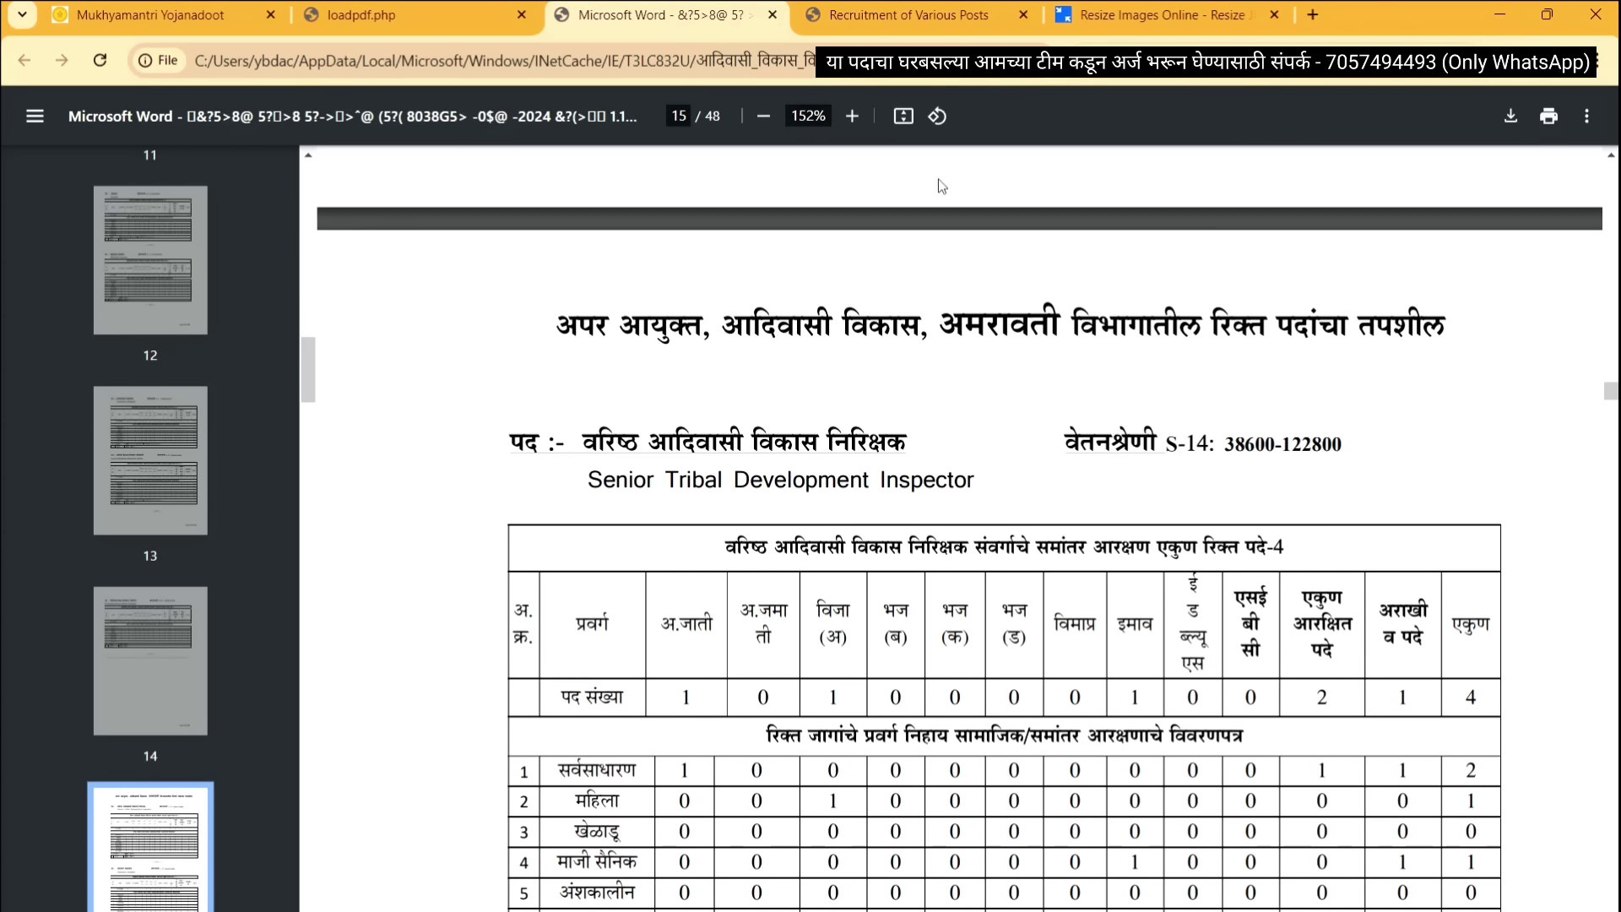
# In the application form, select division Additional Commissioner, Tribal Development Nashik, post Senior Tribal Development Inspector, and candidate category ST
pyautogui.click(901, 18)
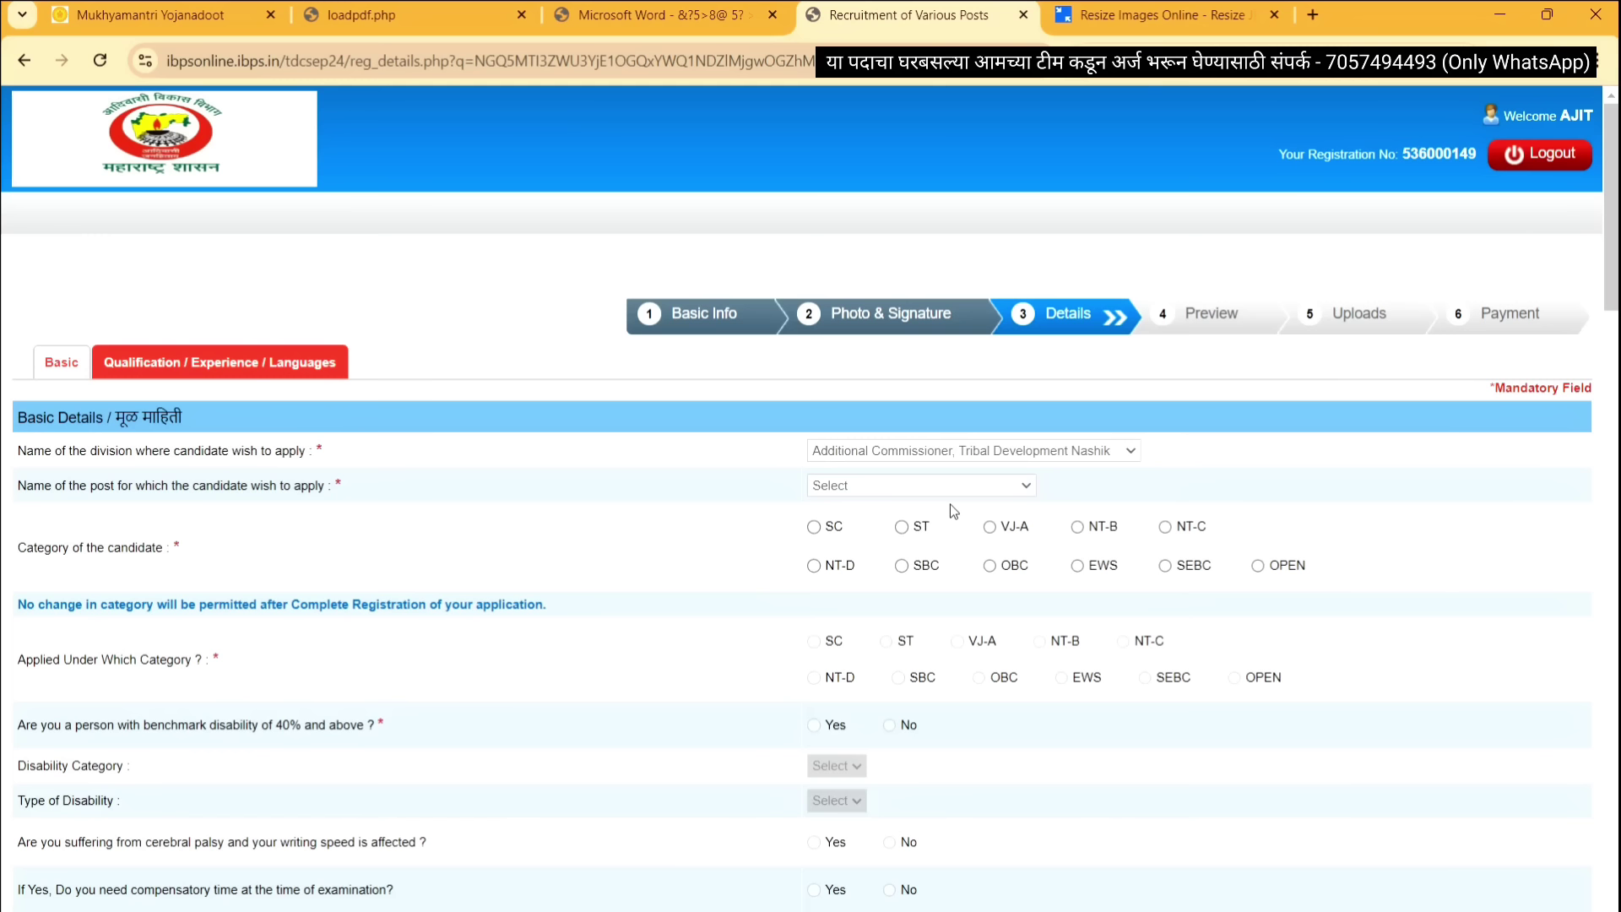
pyautogui.click(908, 491)
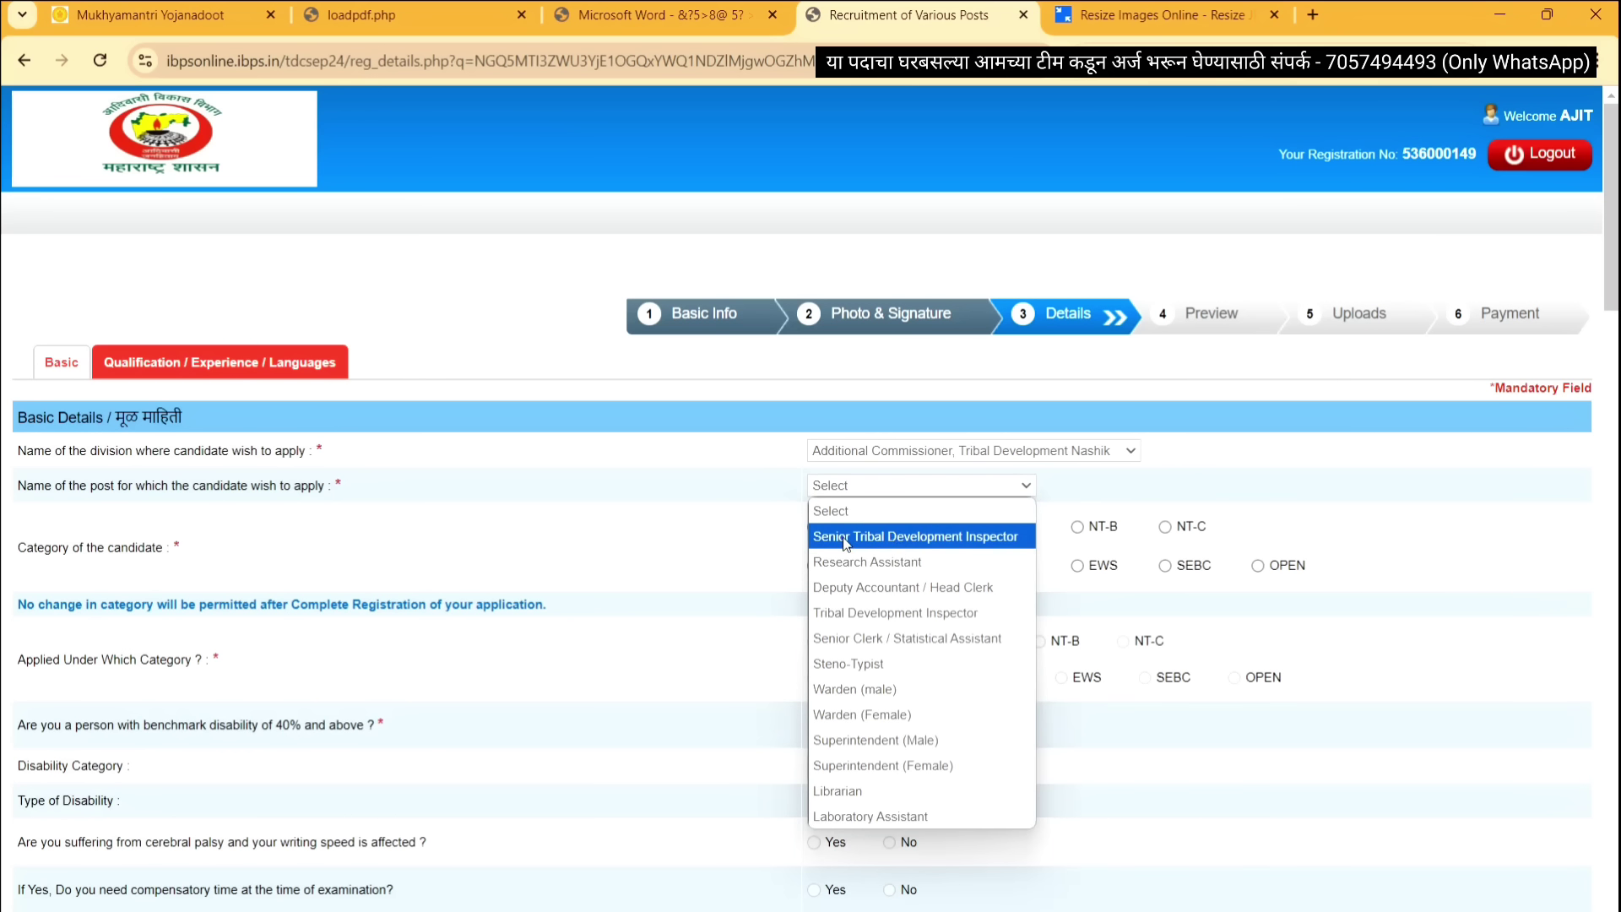
pyautogui.click(894, 549)
pyautogui.click(901, 526)
pyautogui.scroll(-3, 895, 541)
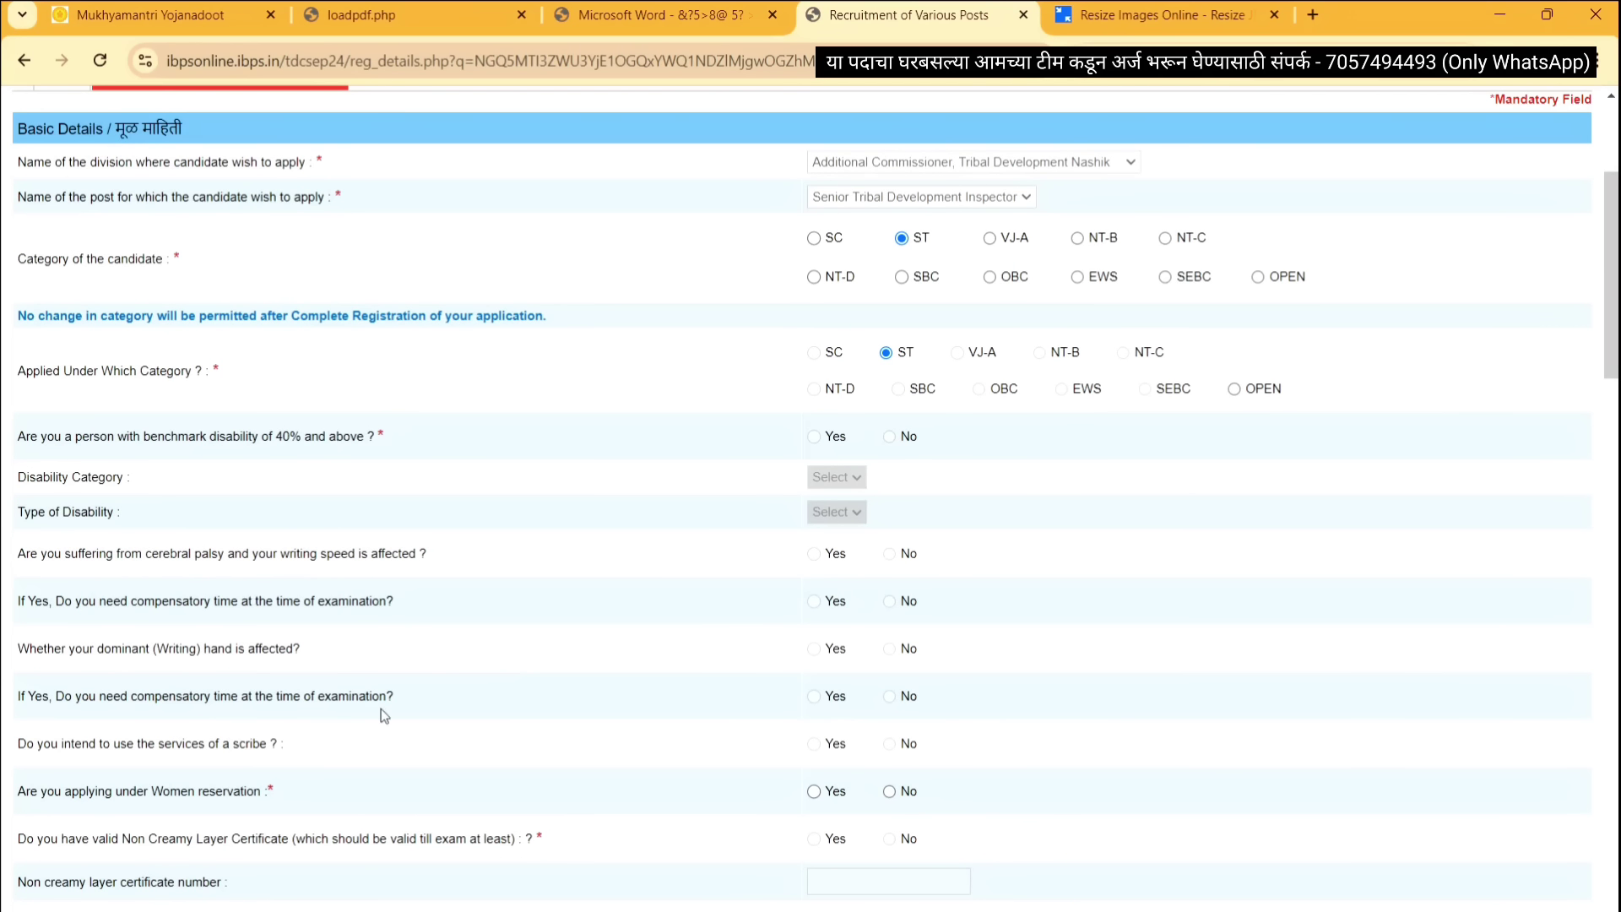
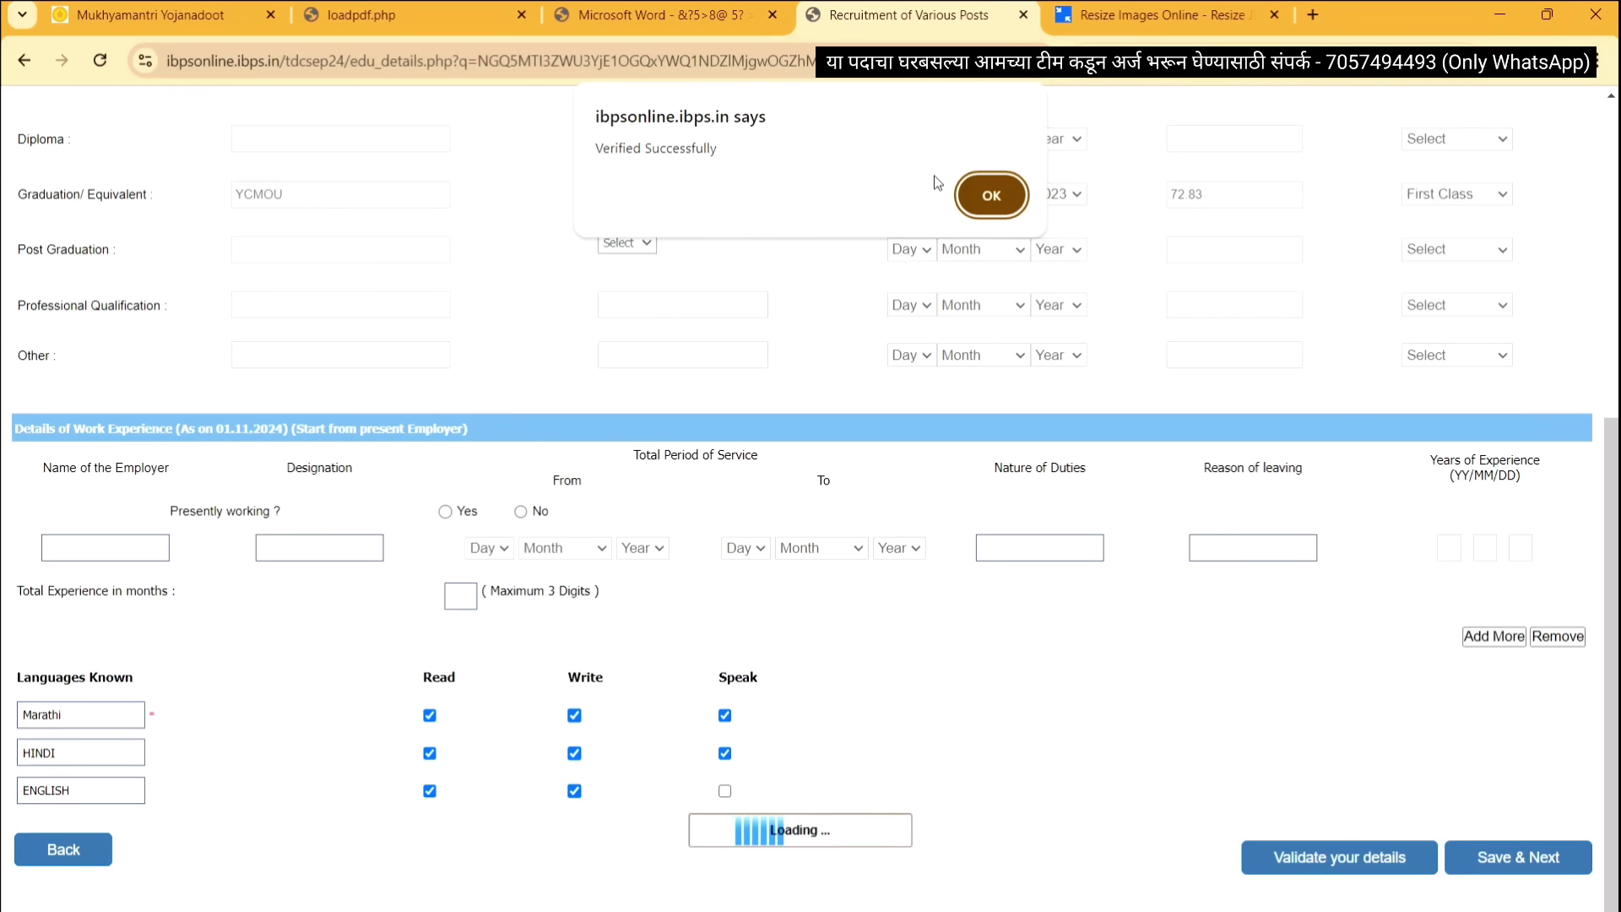
# Dismiss the verification message, save the qualification and language details, and proceed to the registration preview
pyautogui.click(992, 195)
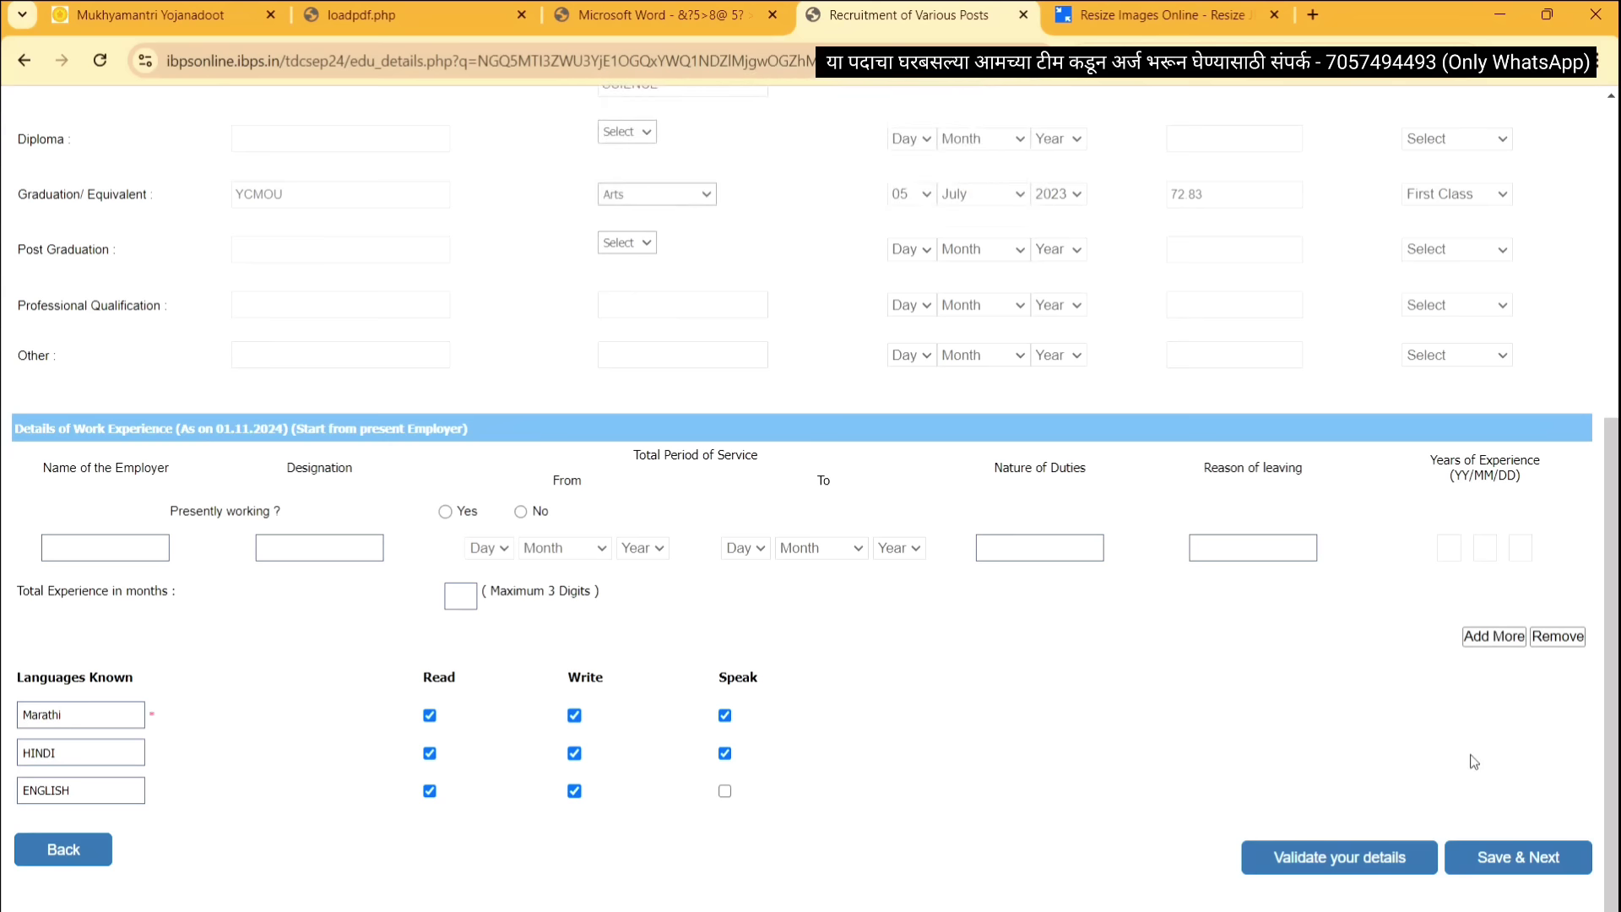
pyautogui.click(1505, 859)
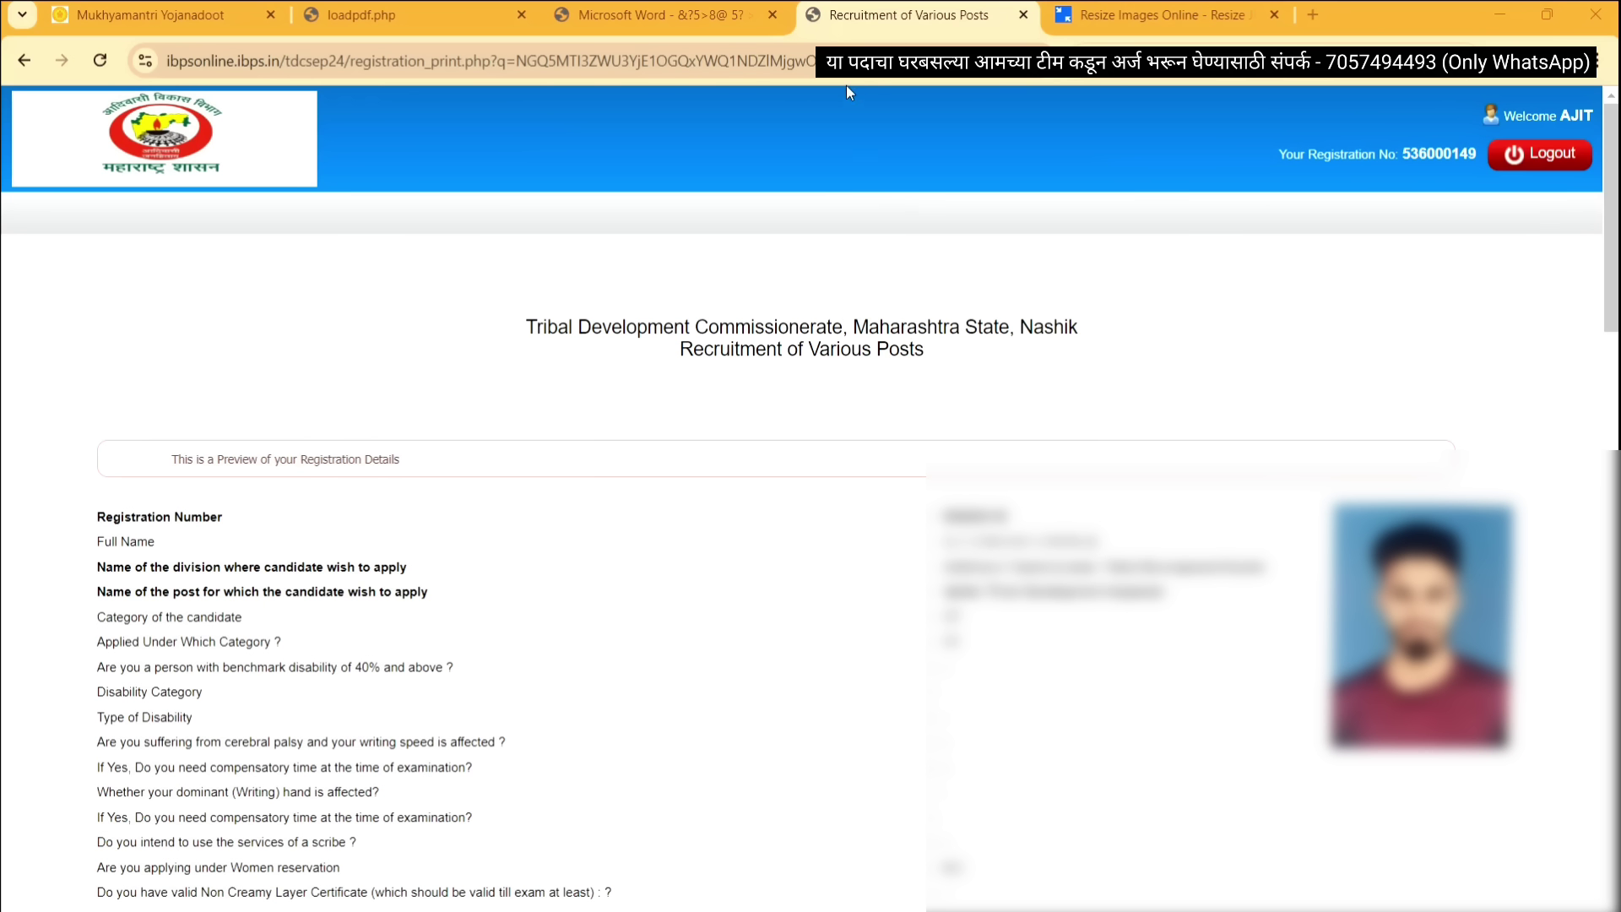
# Agree to the declaration at the end of the registration preview, complete the registration, and confirm both prompts
pyautogui.scroll(-20, 842, 103)
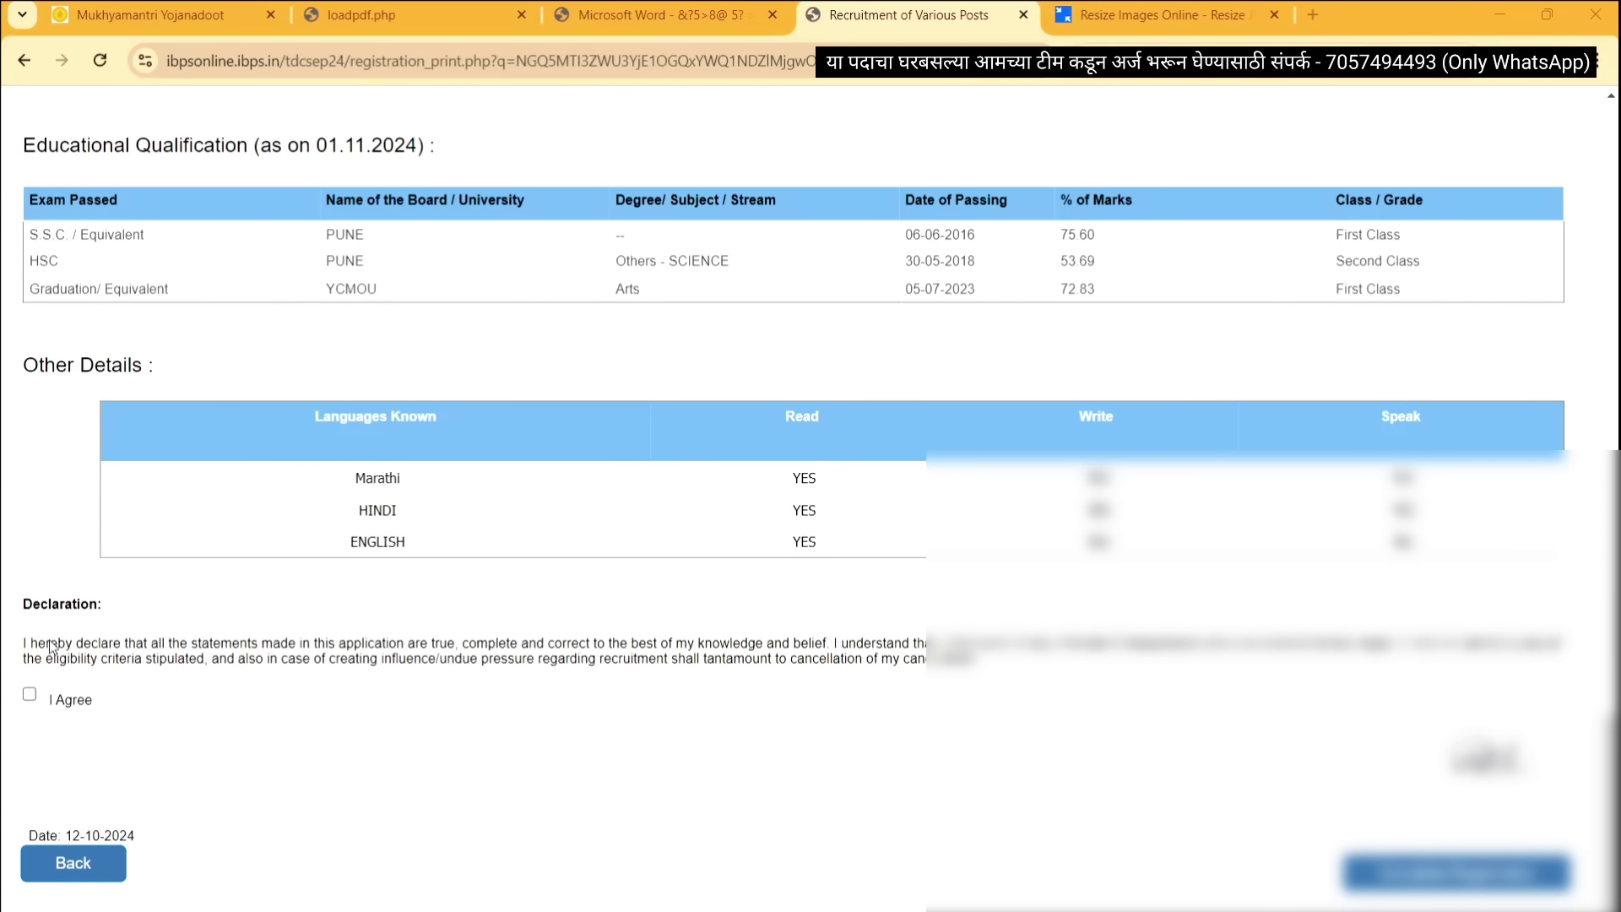
pyautogui.click(29, 695)
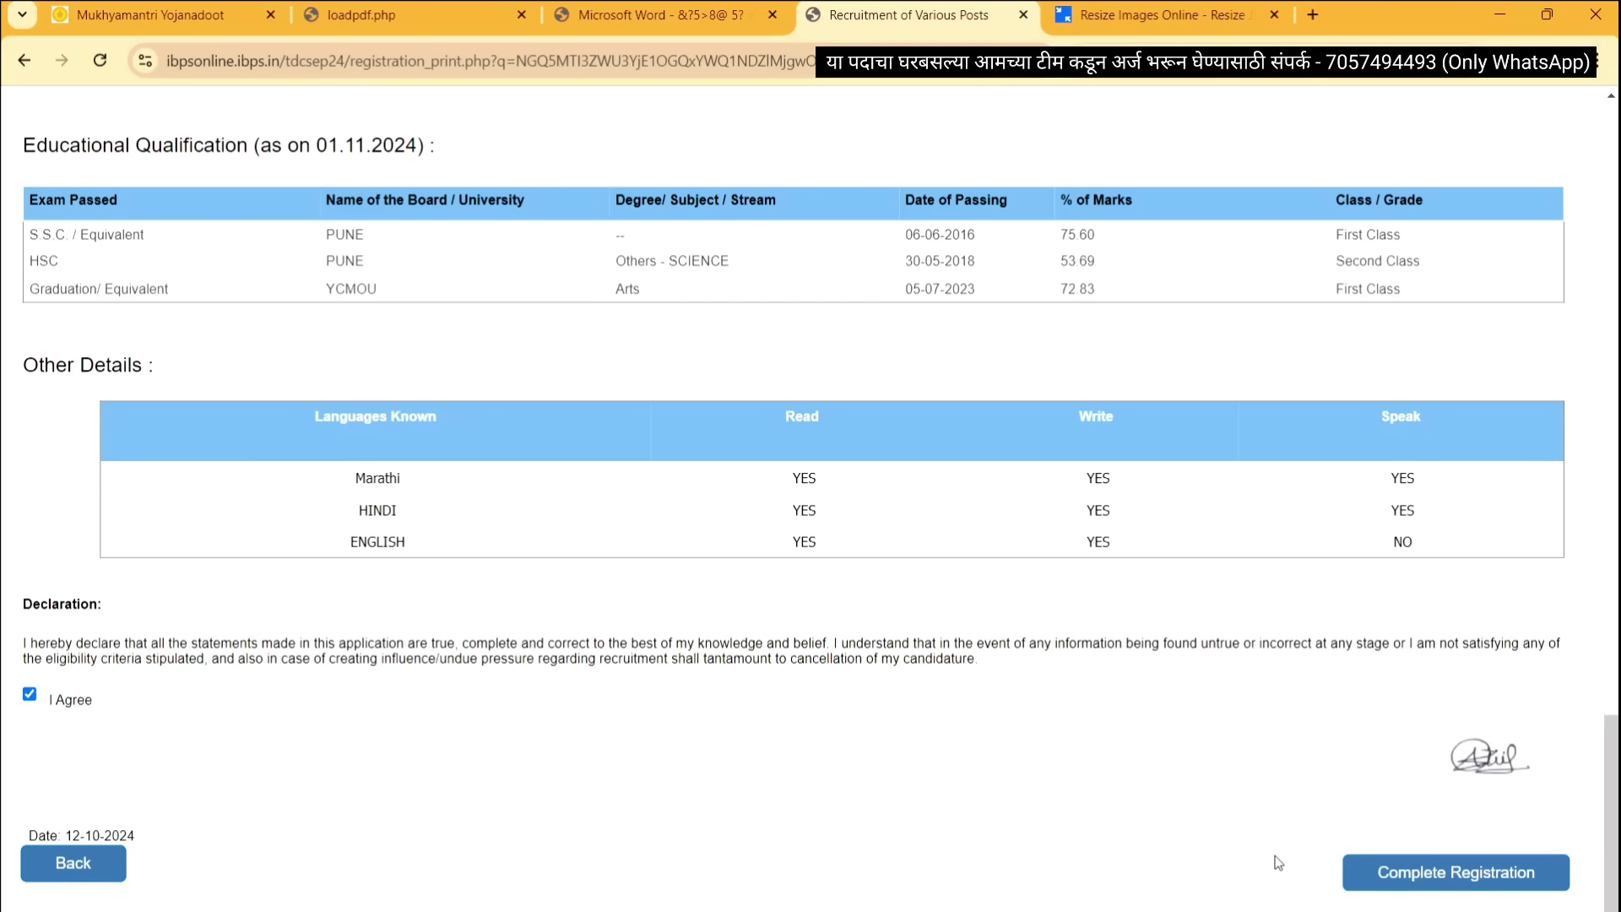
pyautogui.click(1394, 878)
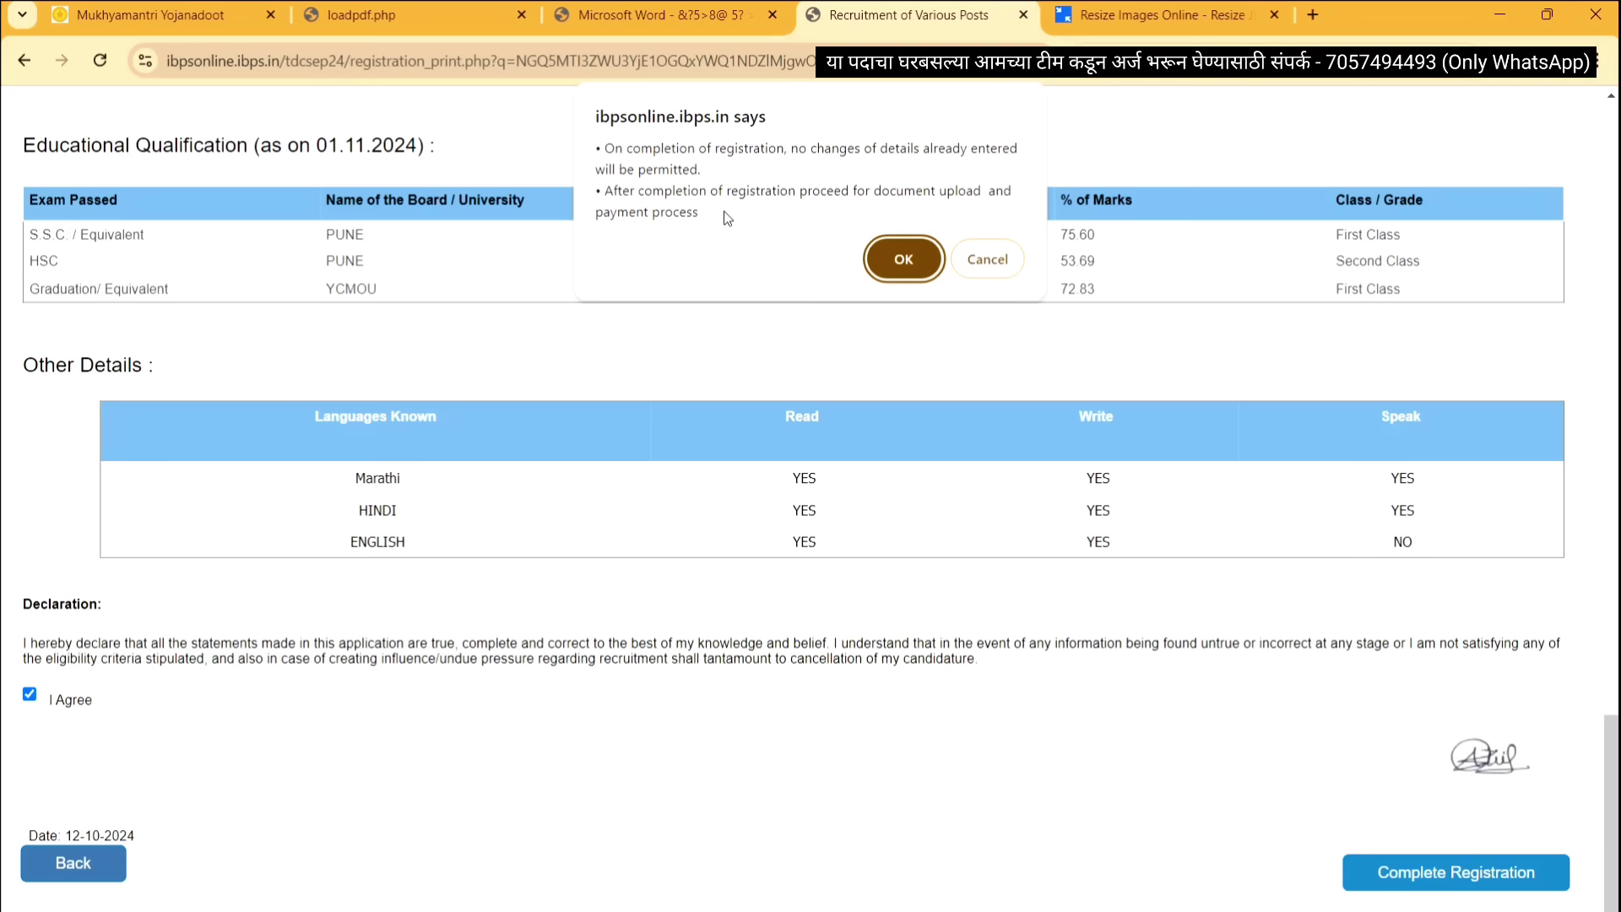
pyautogui.click(880, 255)
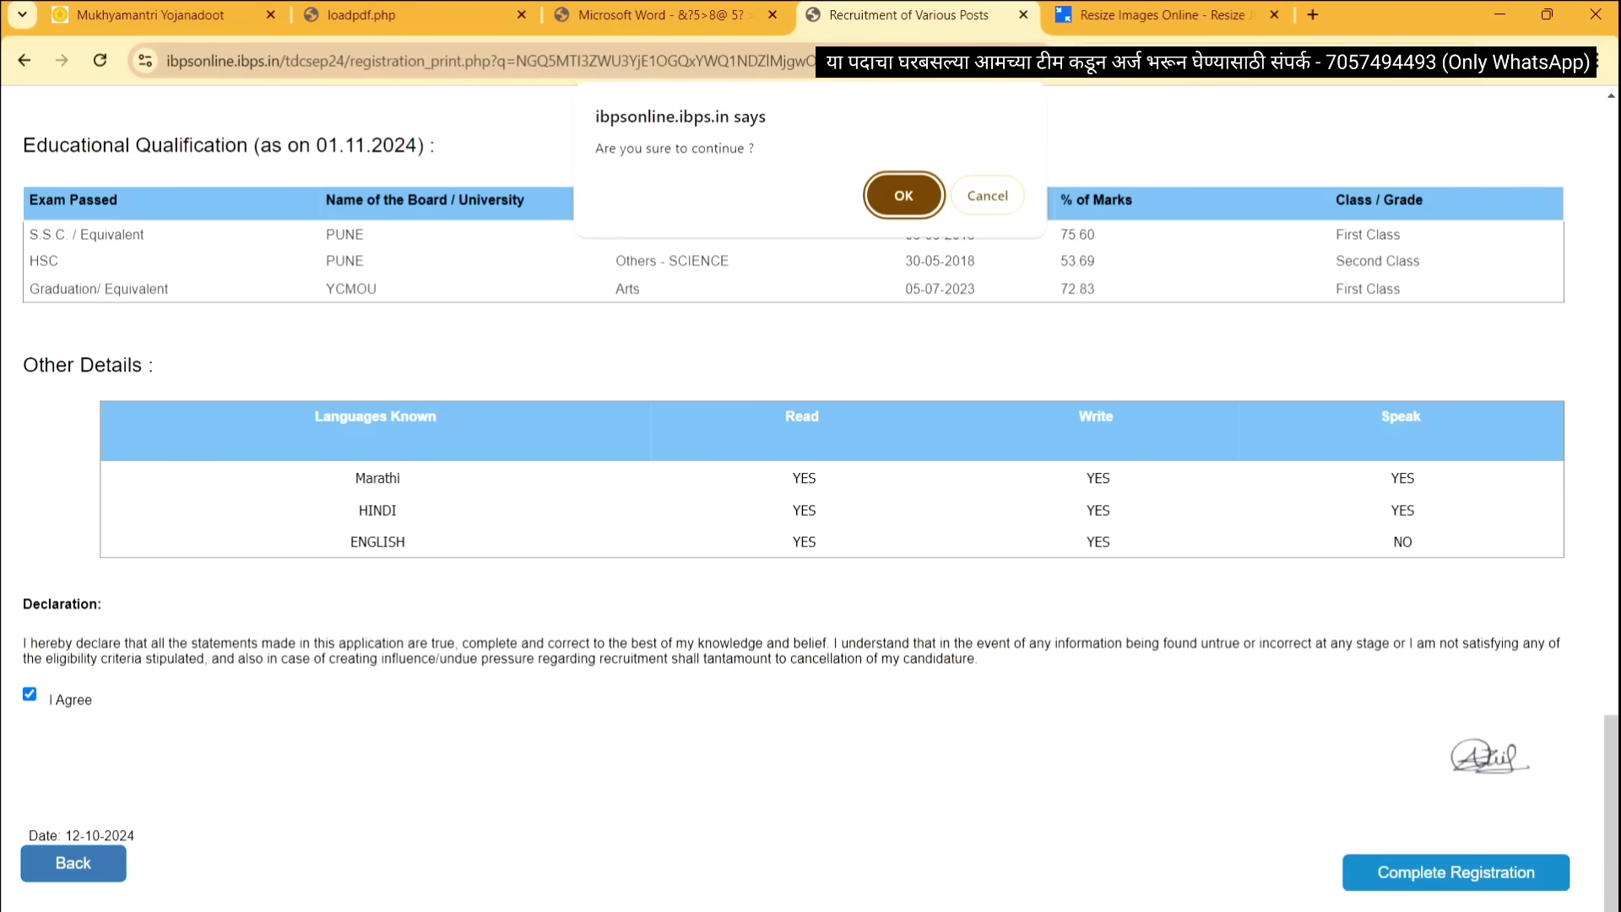
pyautogui.click(899, 200)
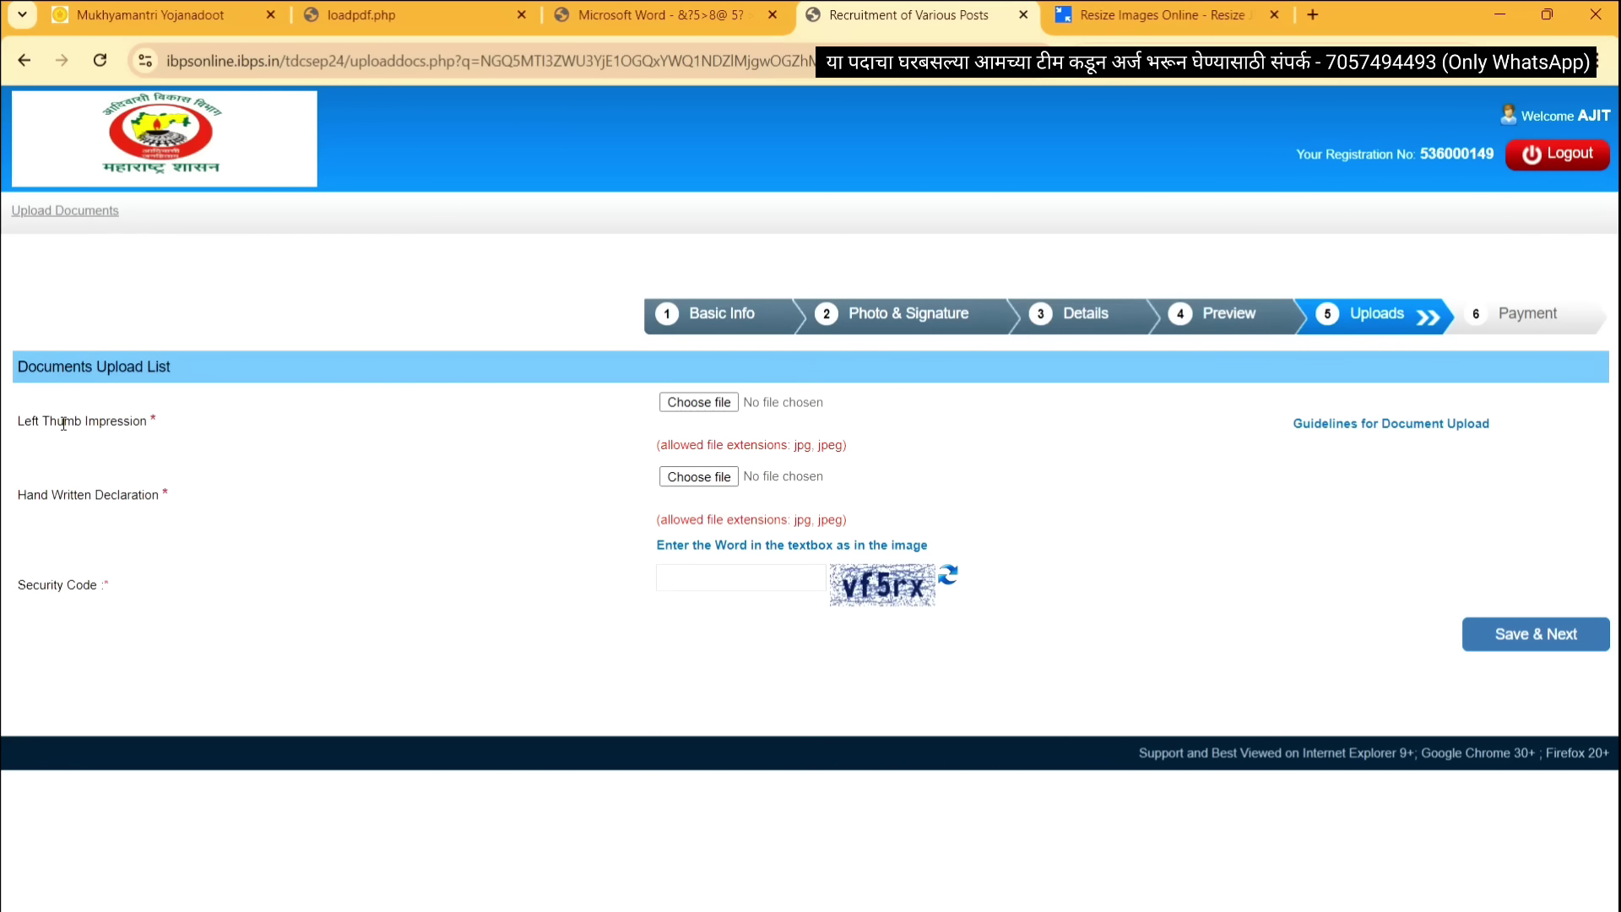
# Examine the document upload list for the left thumb impression and hand written declaration
pyautogui.moveTo(63, 424); pyautogui.dragTo(205, 421)
pyautogui.click(562, 425)
pyautogui.moveTo(24, 509); pyautogui.dragTo(165, 498)
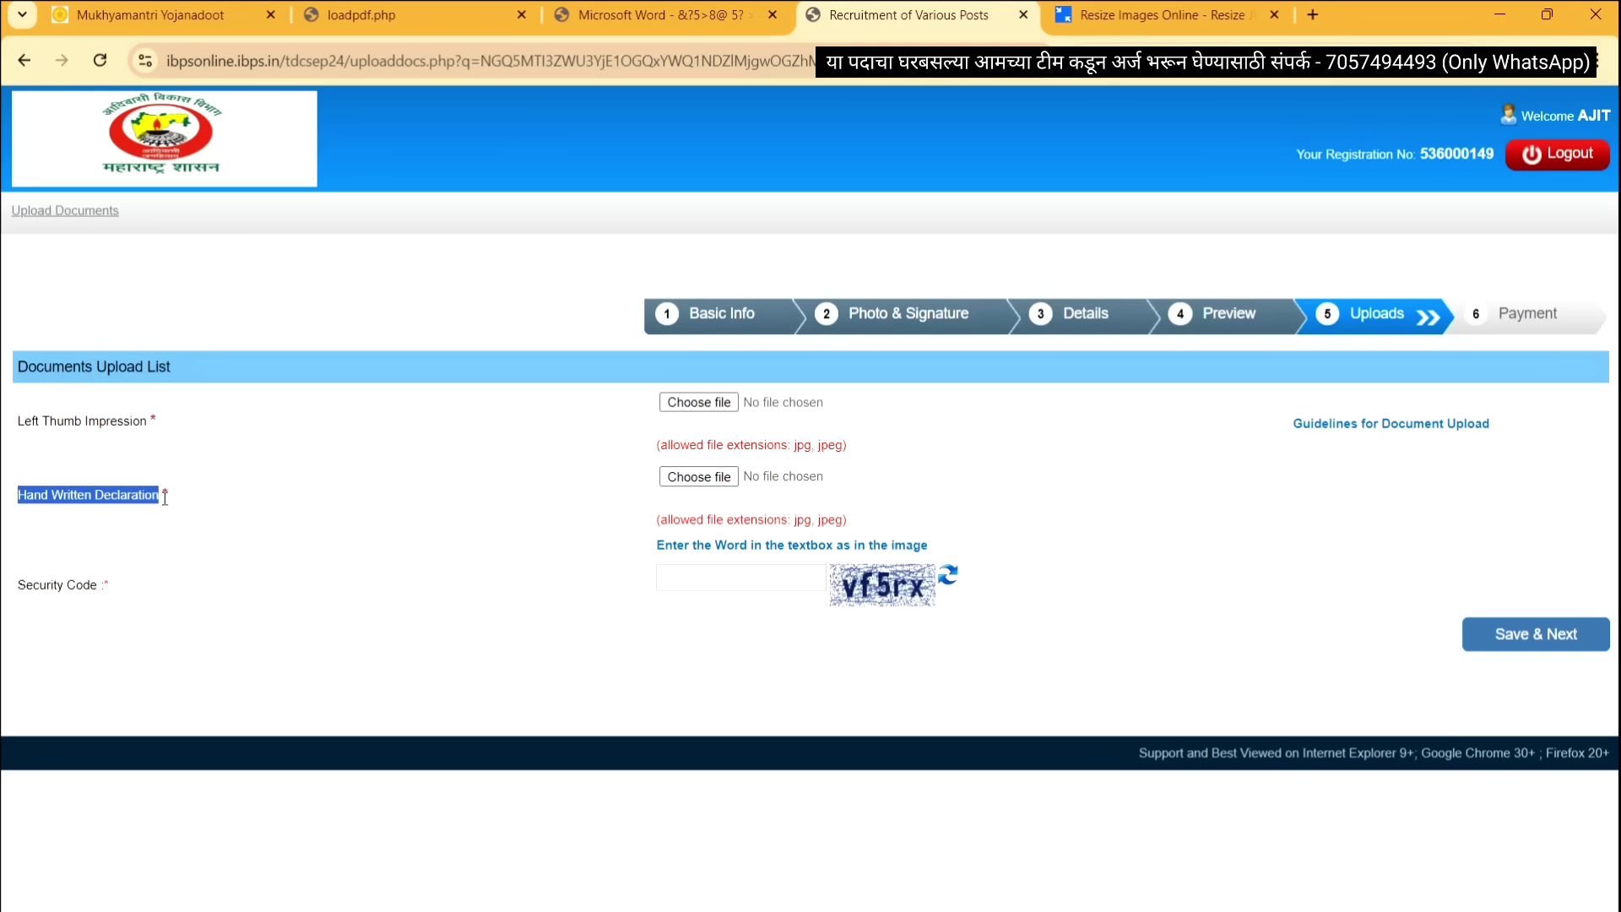
pyautogui.click(447, 502)
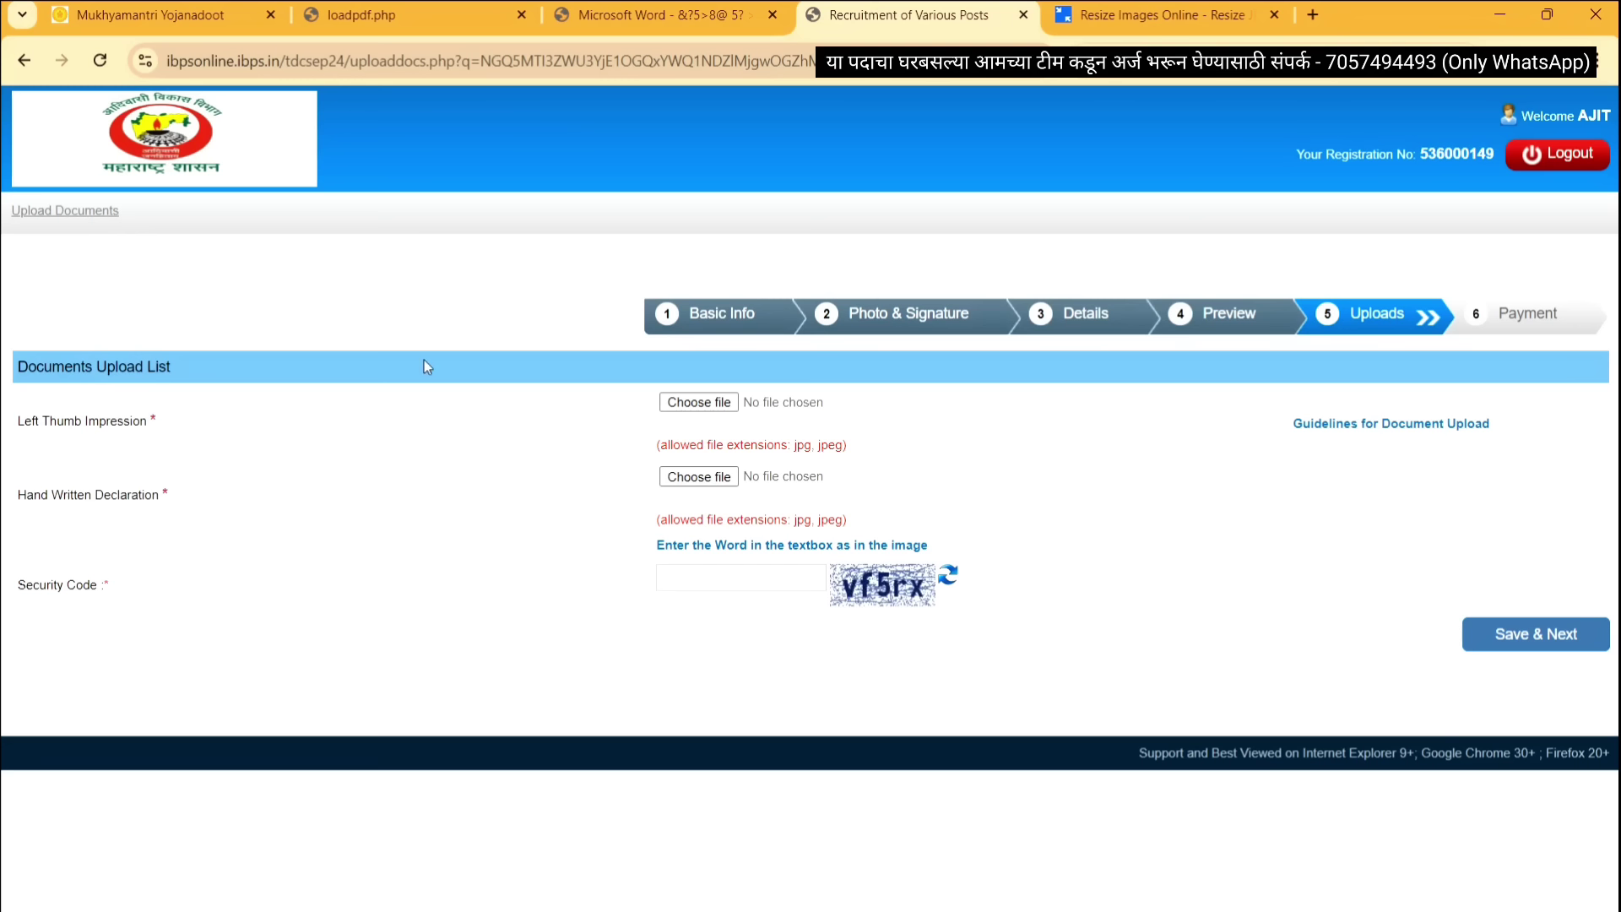
# Read the required hand written declaration text in item (iv) of the recruitment advertisement PDF
pyautogui.click(352, 25)
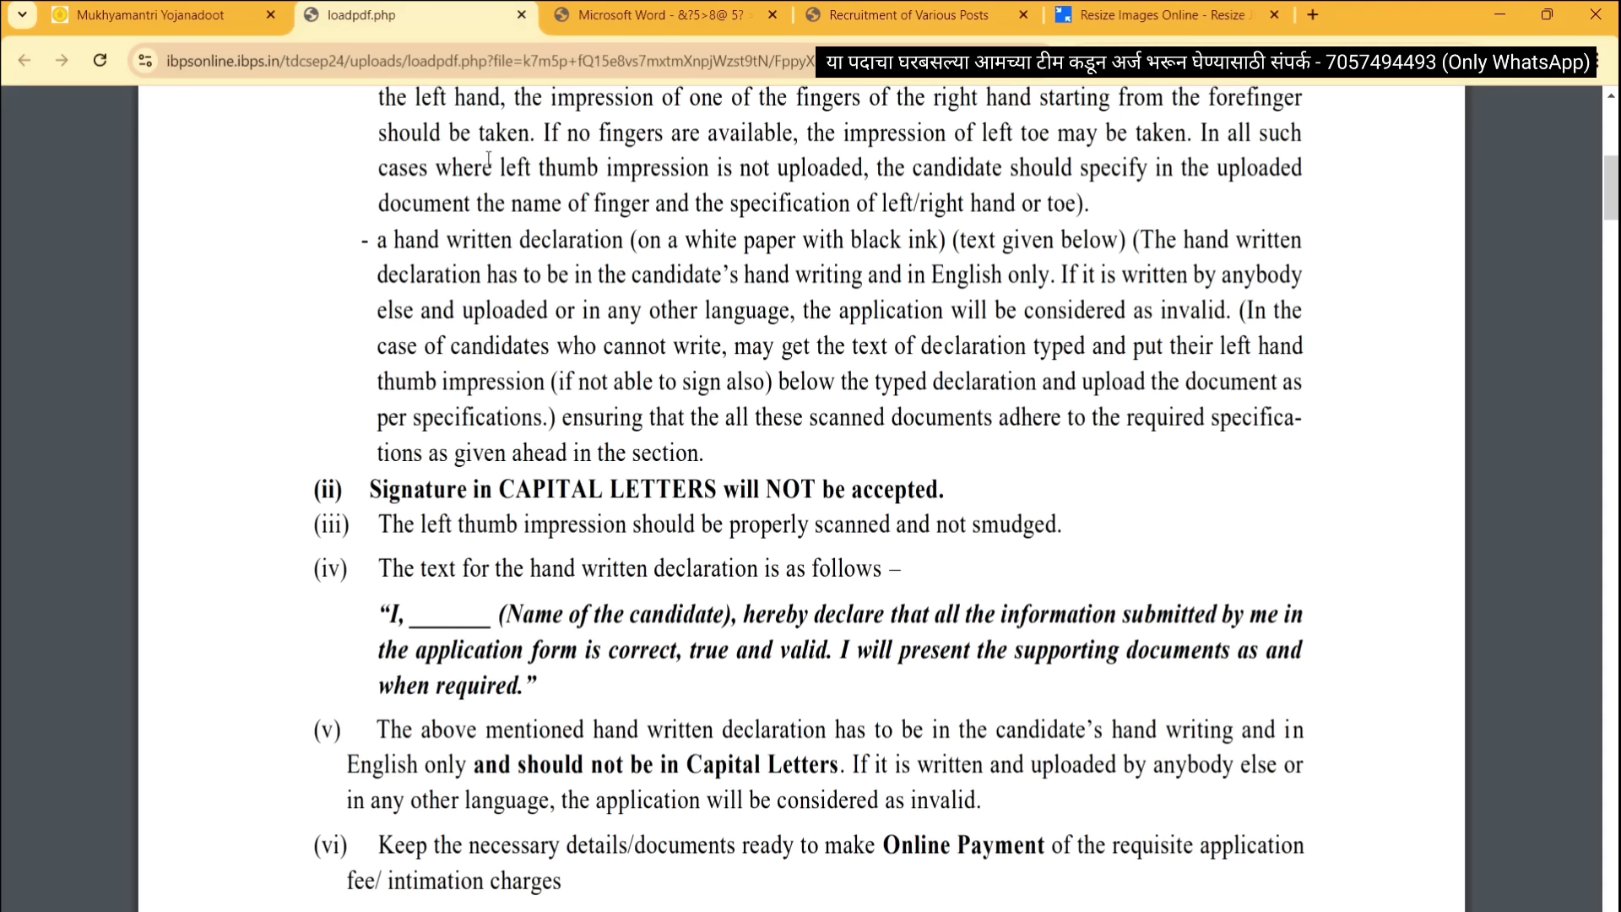
pyautogui.hotkey('ctrl', '+')
pyautogui.scroll(-3, 634, 515)
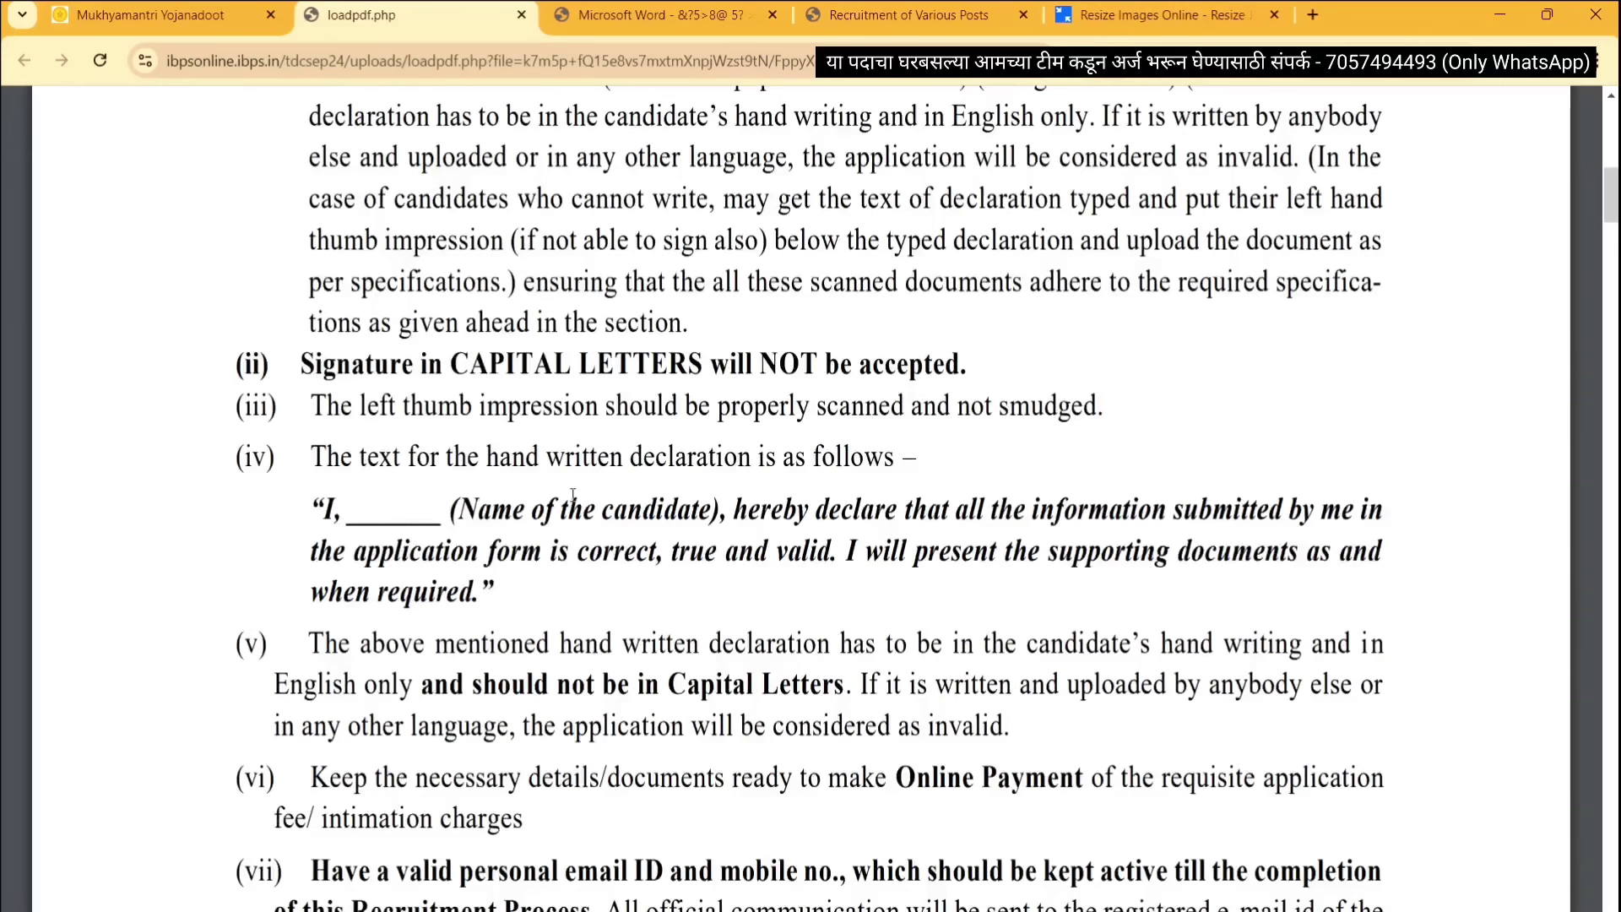
pyautogui.moveTo(488, 456); pyautogui.dragTo(738, 457)
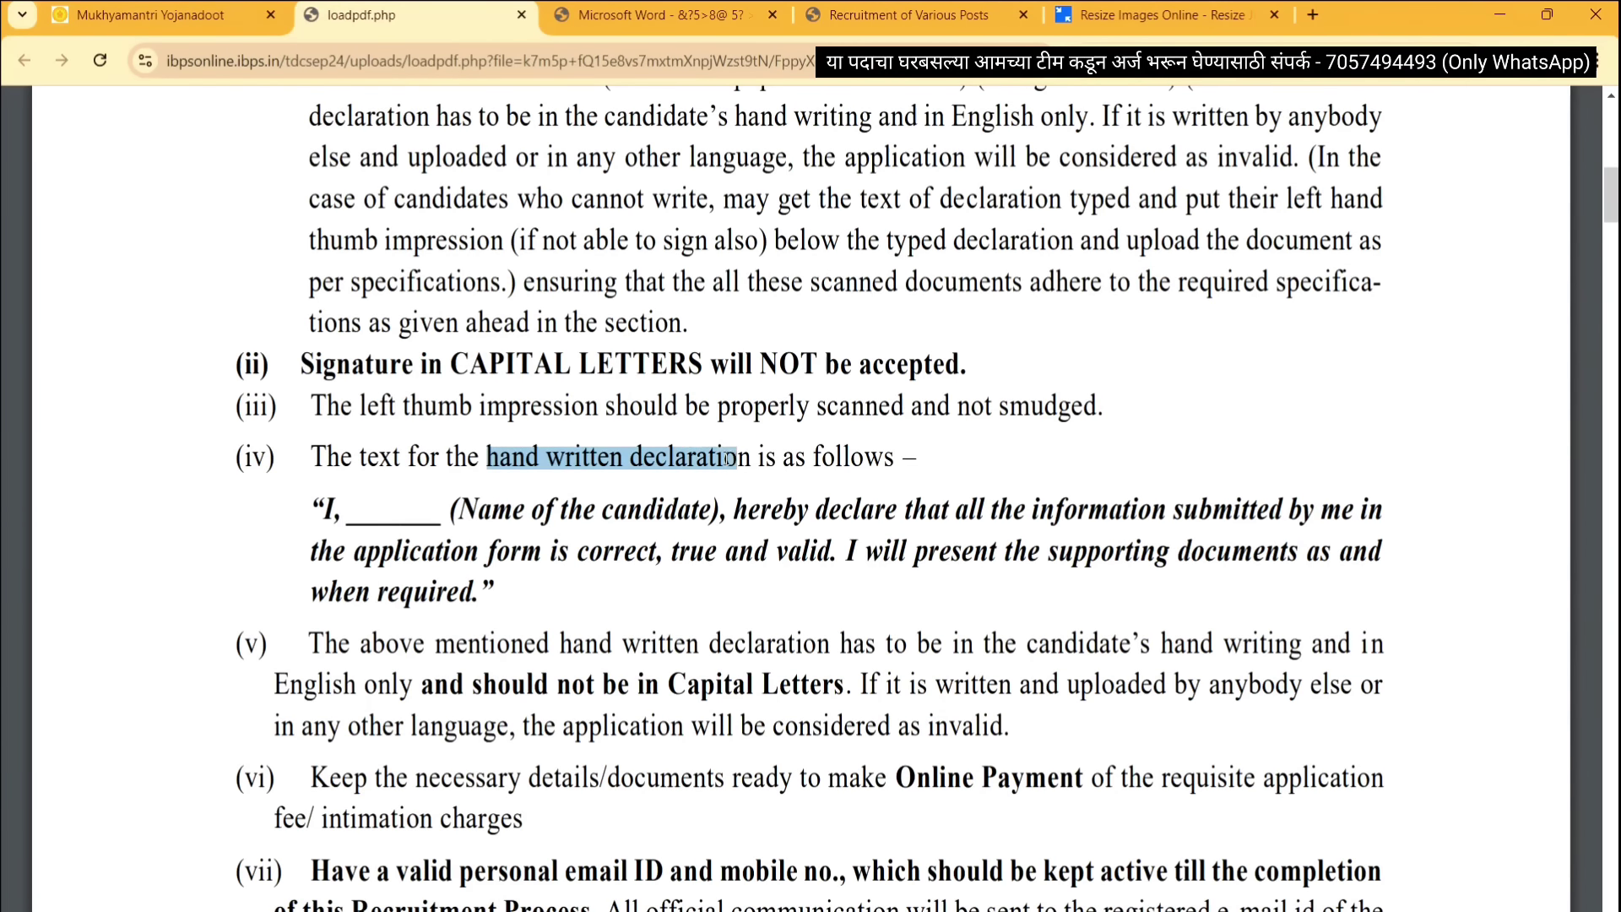
pyautogui.moveTo(311, 507); pyautogui.dragTo(524, 598)
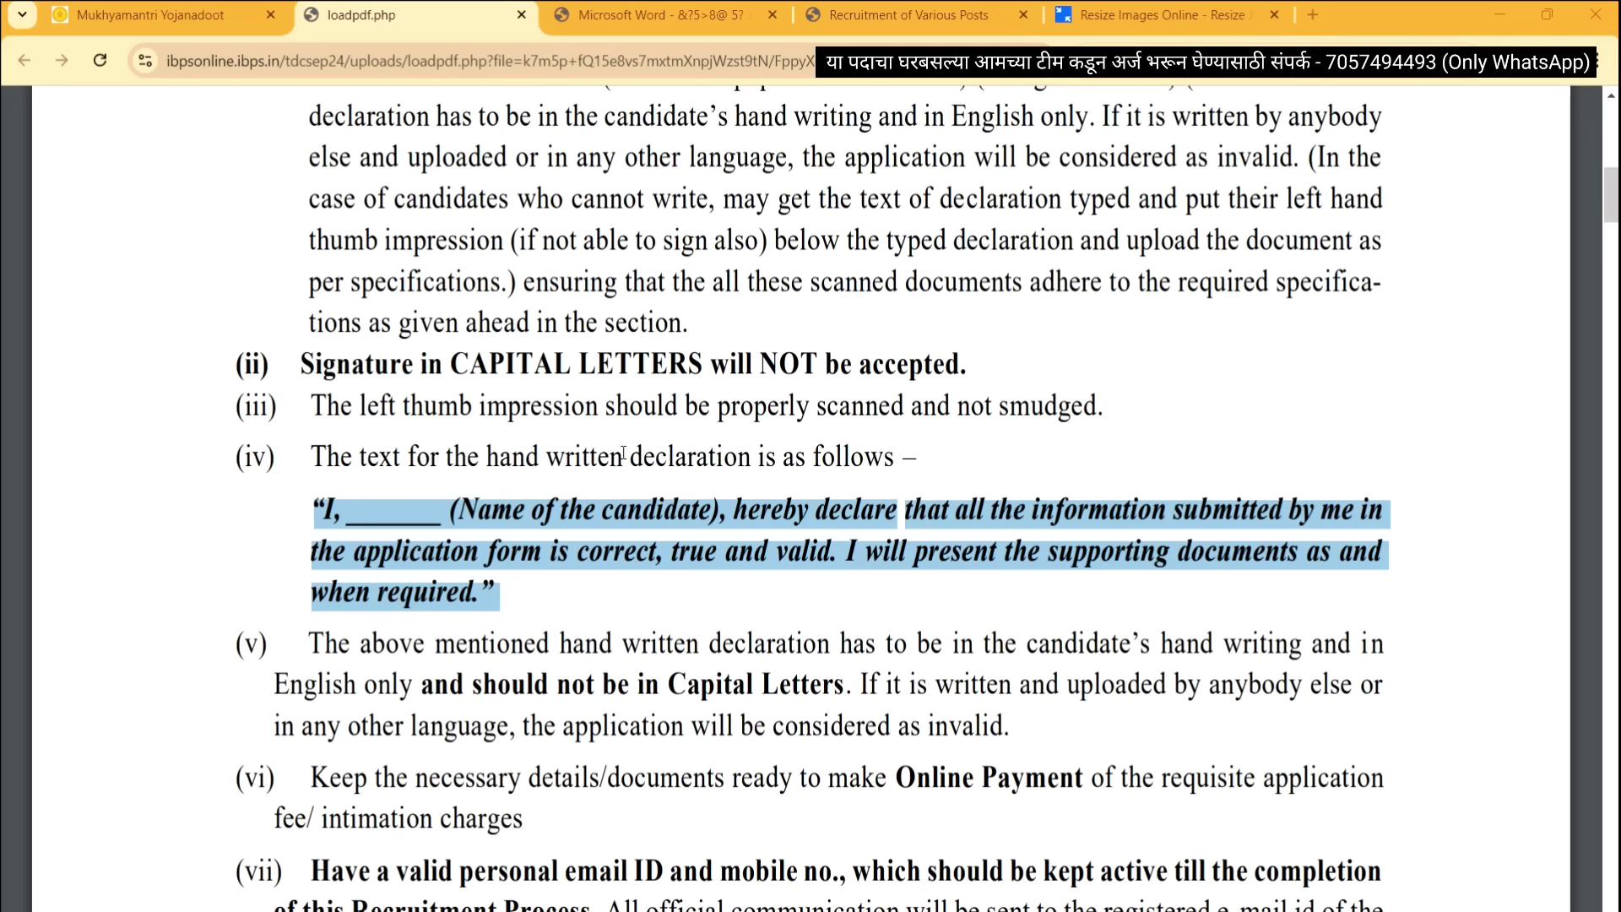
# Return to the application form, save the left thumb impression and hand written declaration uploads, and confirm the final submission
pyautogui.click(840, 28)
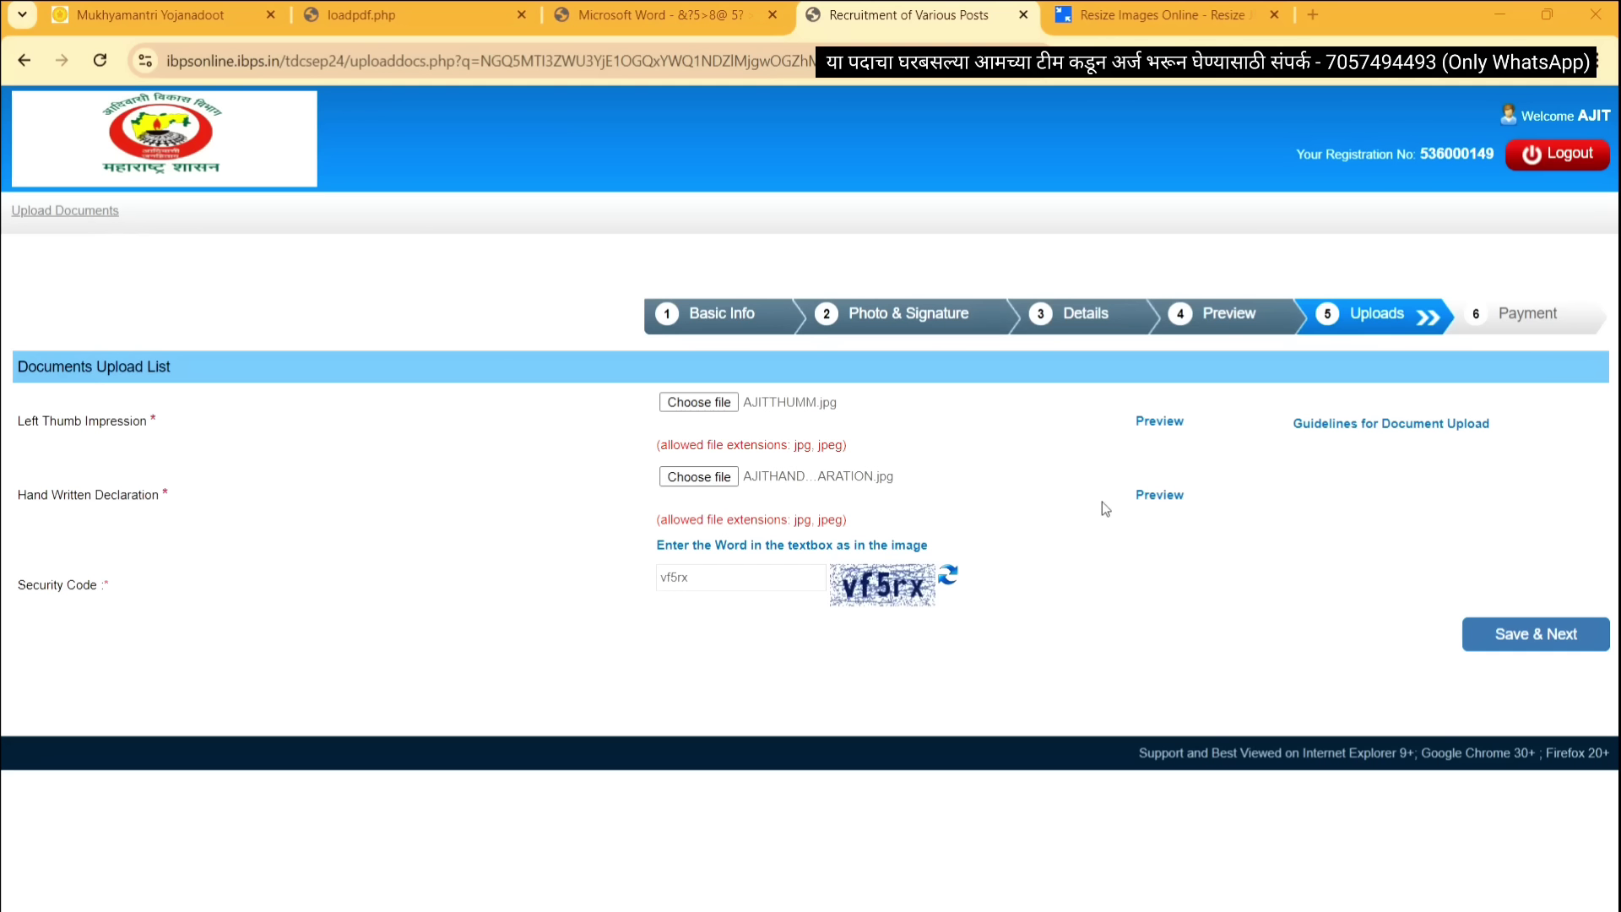
pyautogui.click(1503, 644)
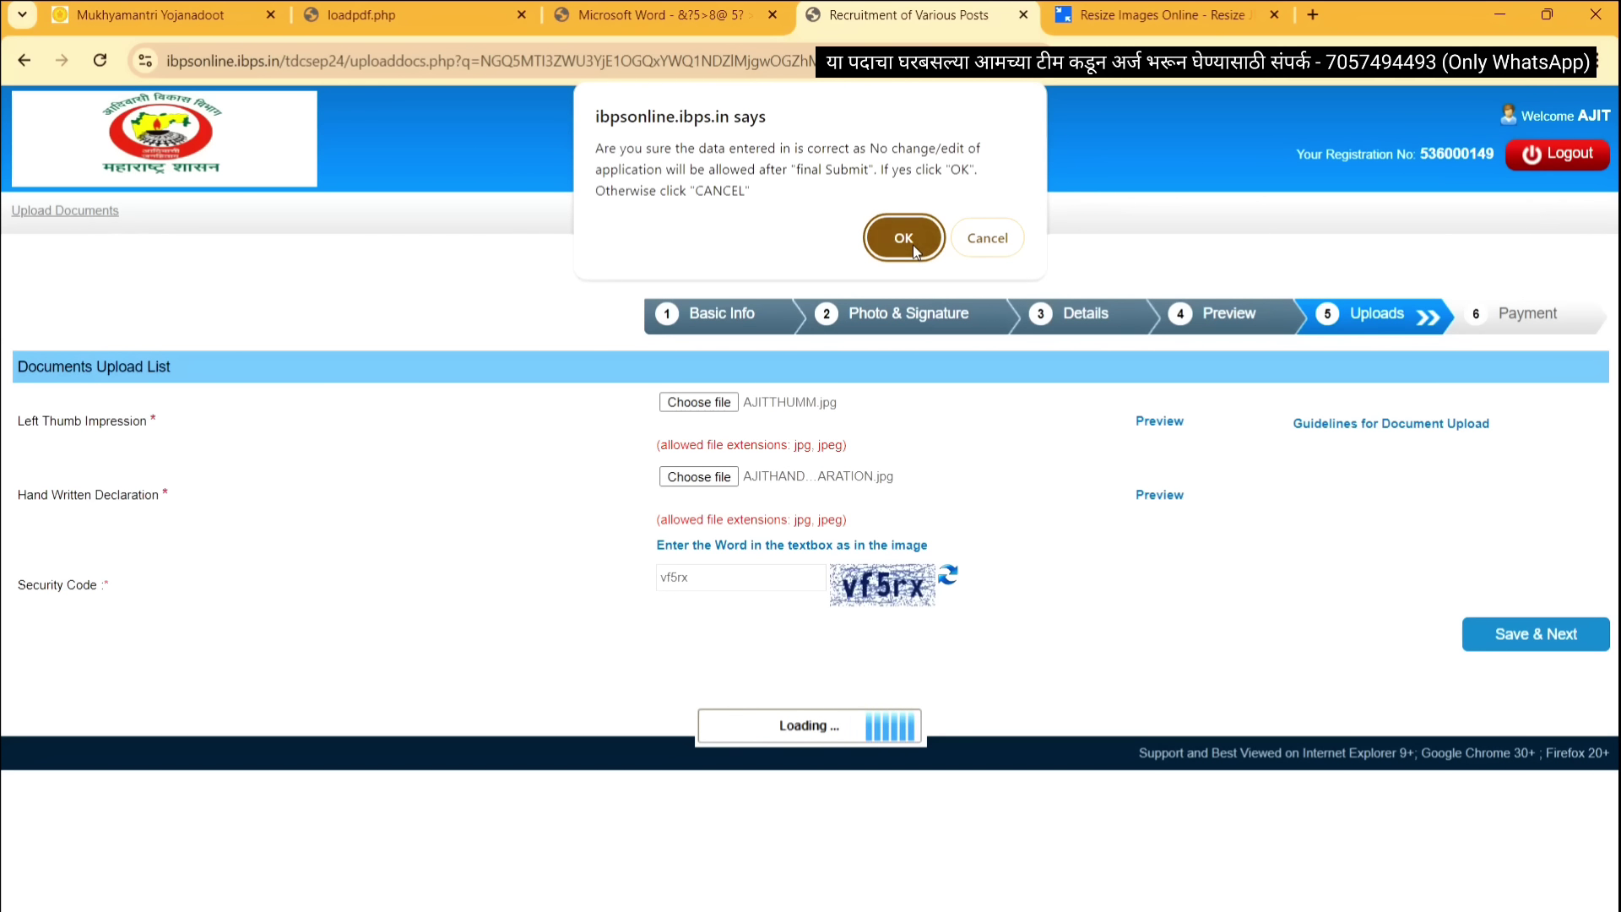
pyautogui.moveTo(595, 145); pyautogui.dragTo(773, 198)
pyautogui.click(774, 198)
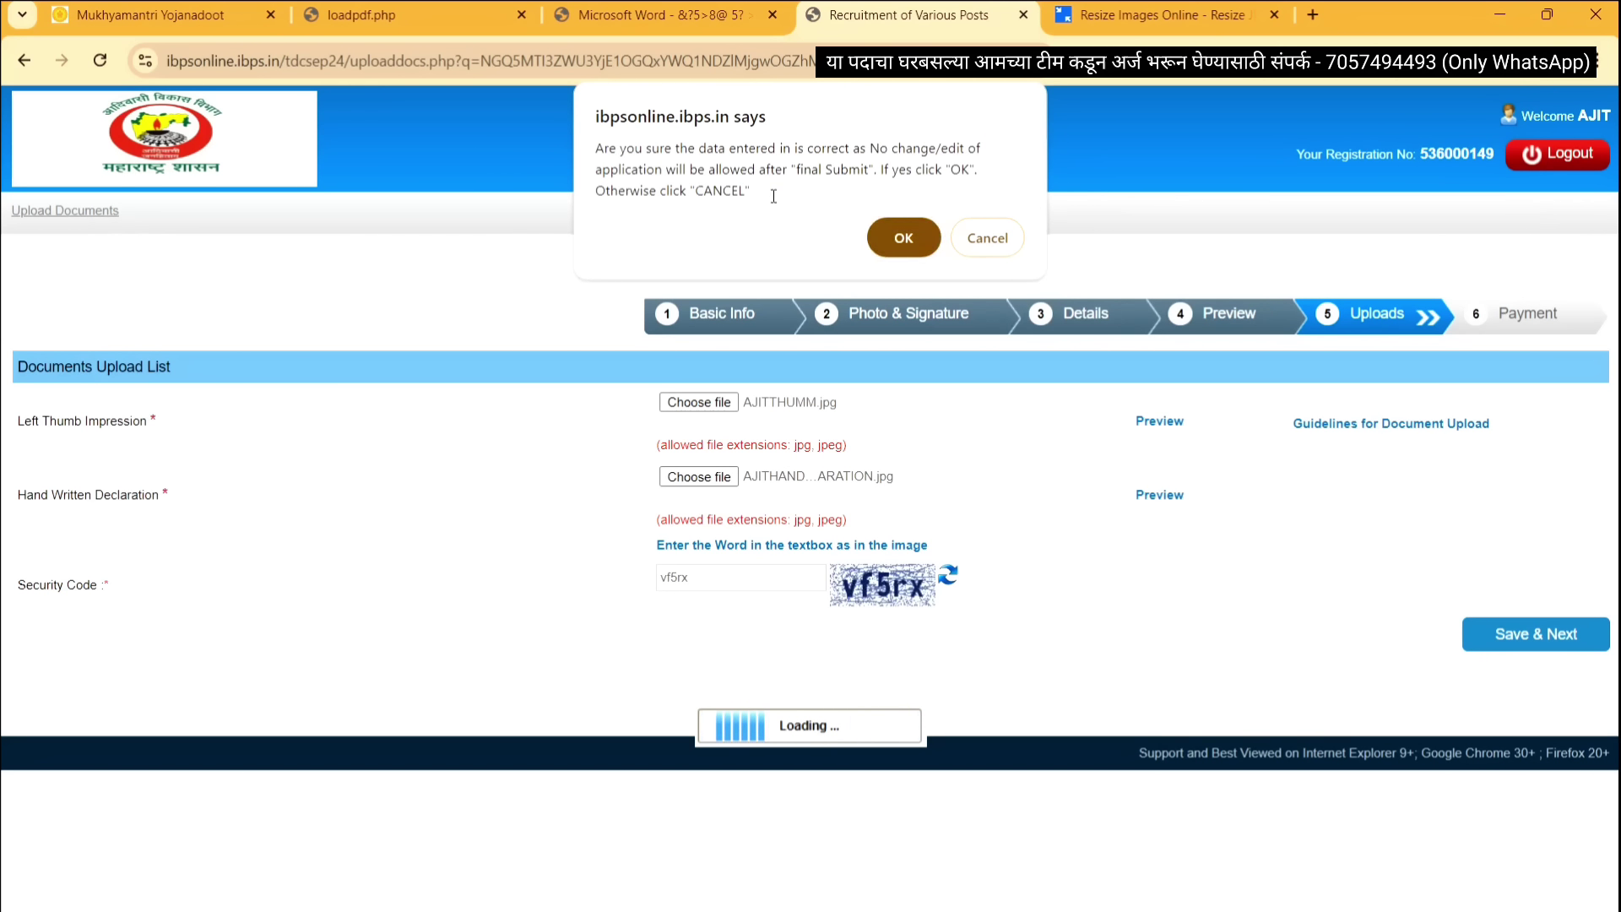
pyautogui.click(904, 235)
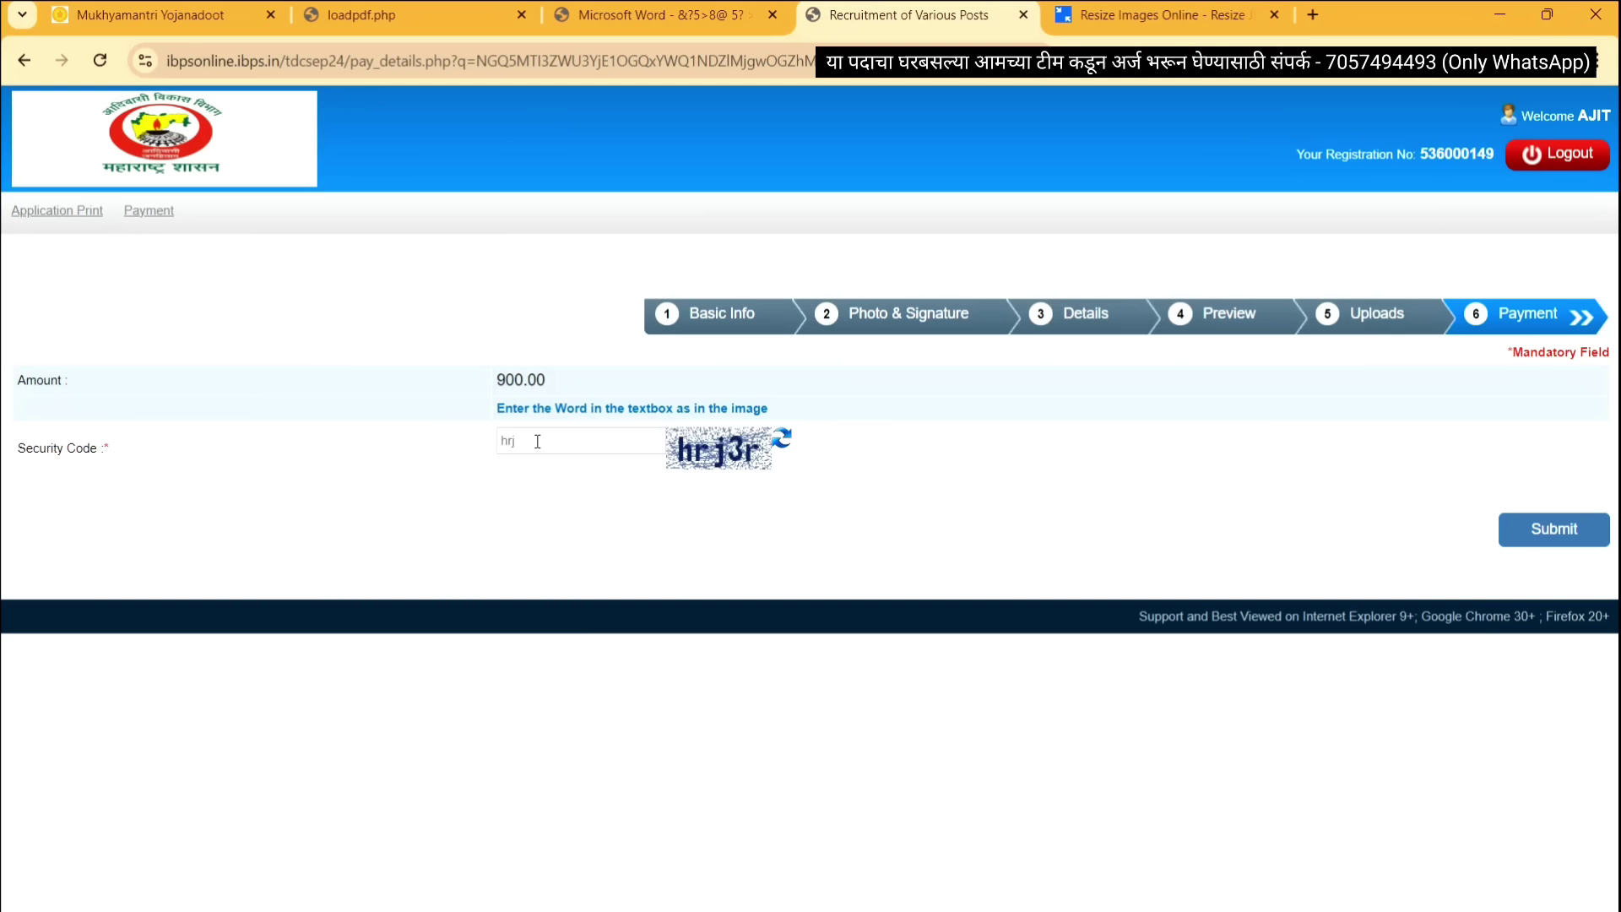
# Finish entering the security code on the payment page, submit it, and confirm proceeding to payment
pyautogui.write('3r')
pyautogui.click(1538, 530)
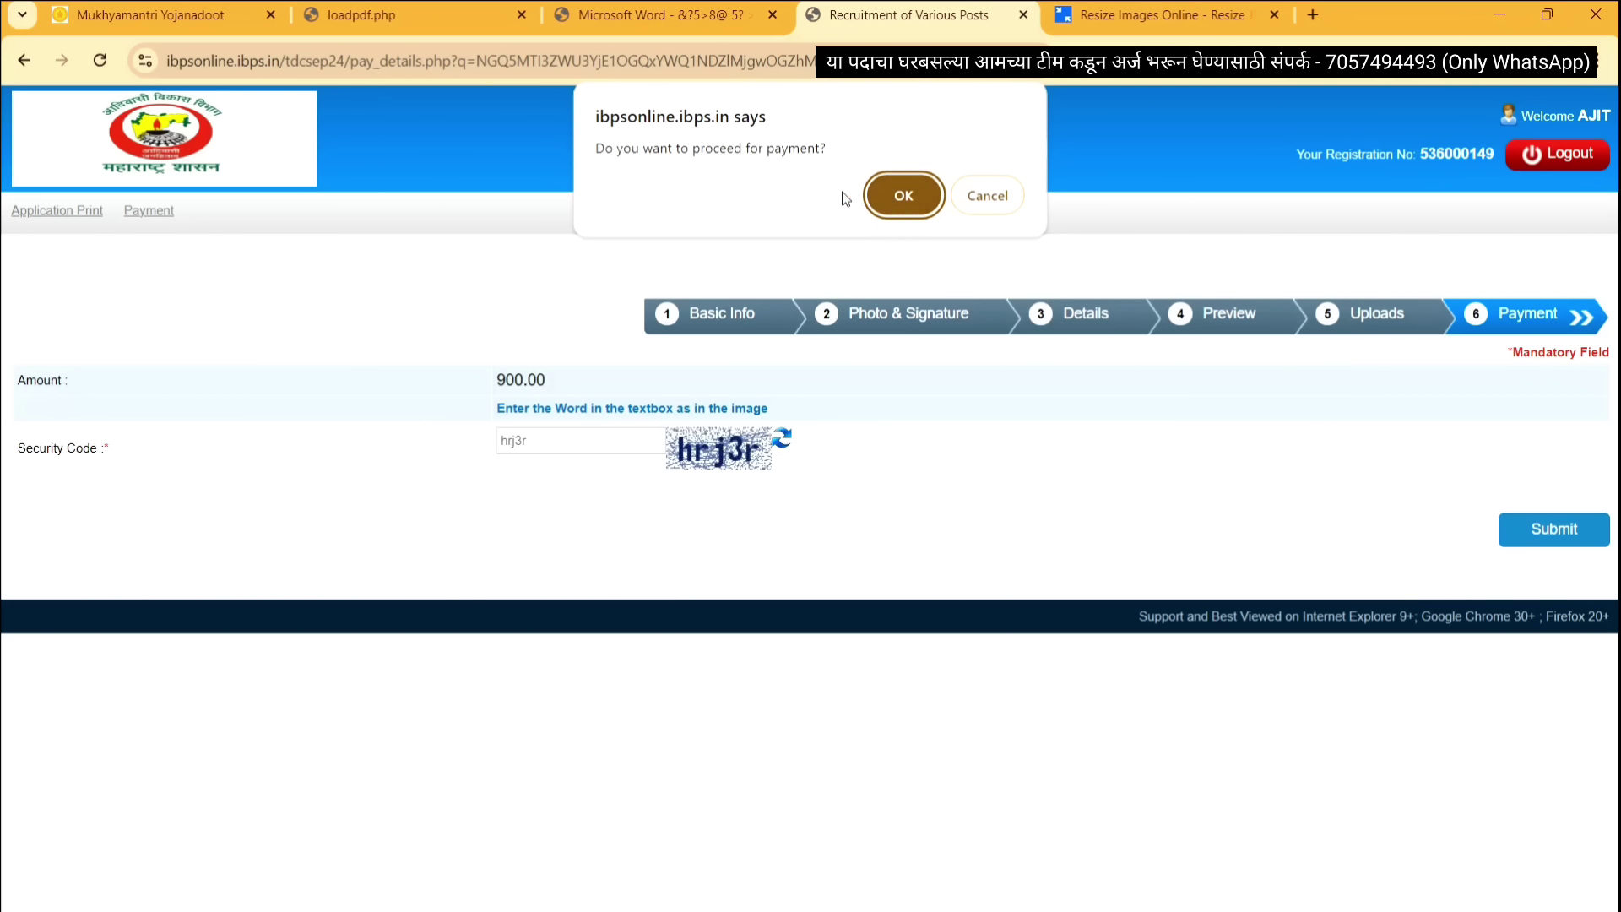
pyautogui.click(924, 195)
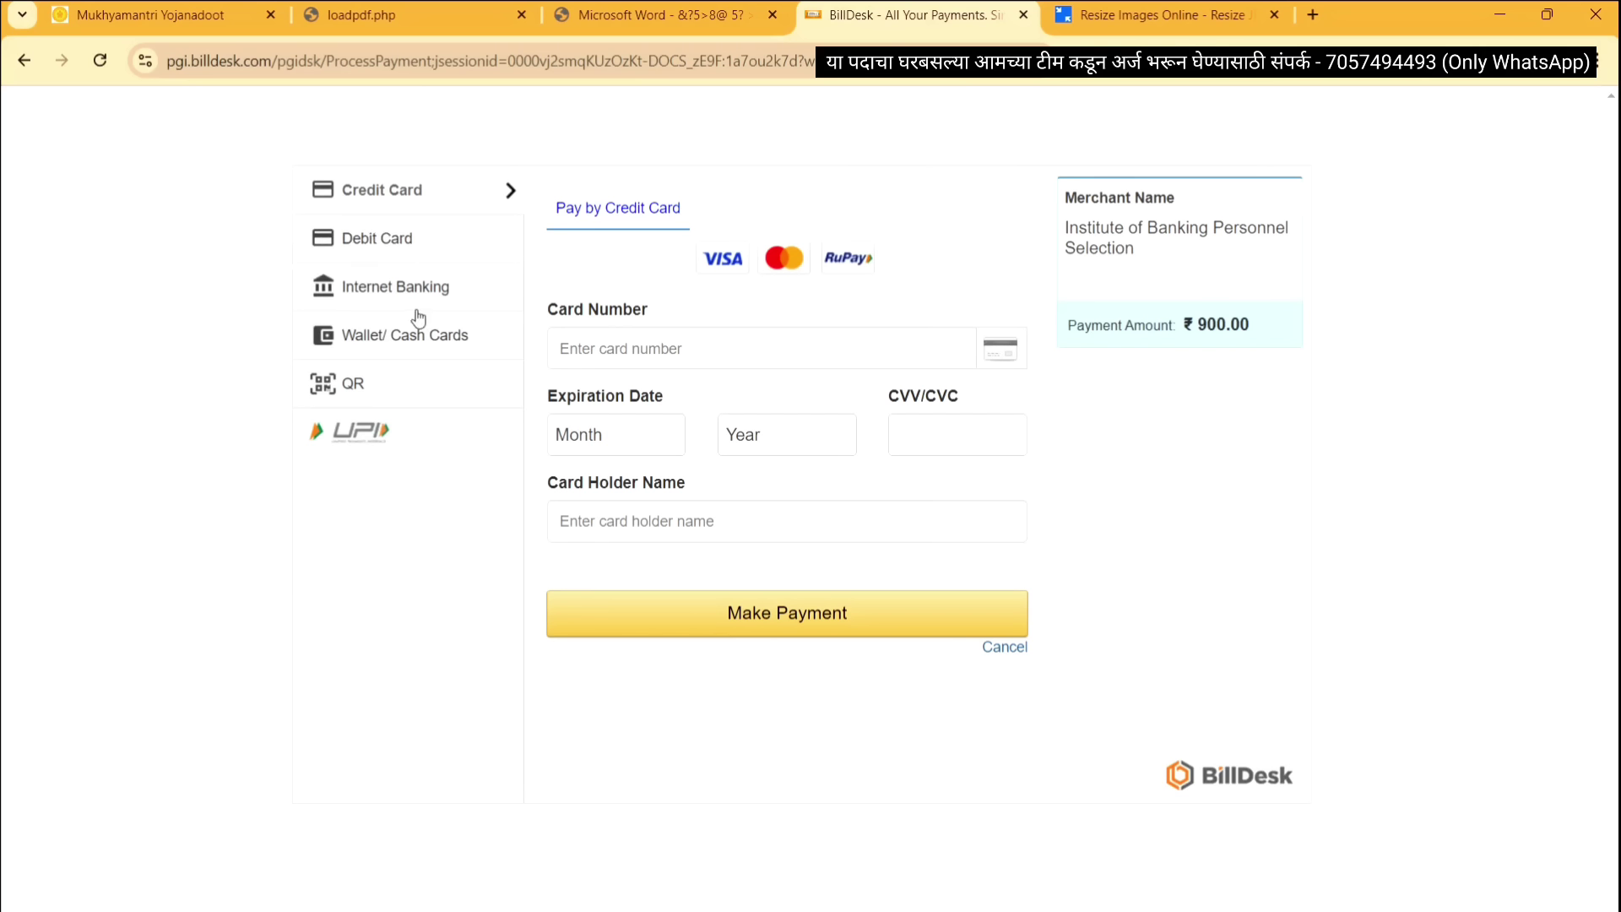
# Choose QR payment with BHIM UPI for the application fee and proceed with the payment of Rs. 900.00
pyautogui.click(393, 402)
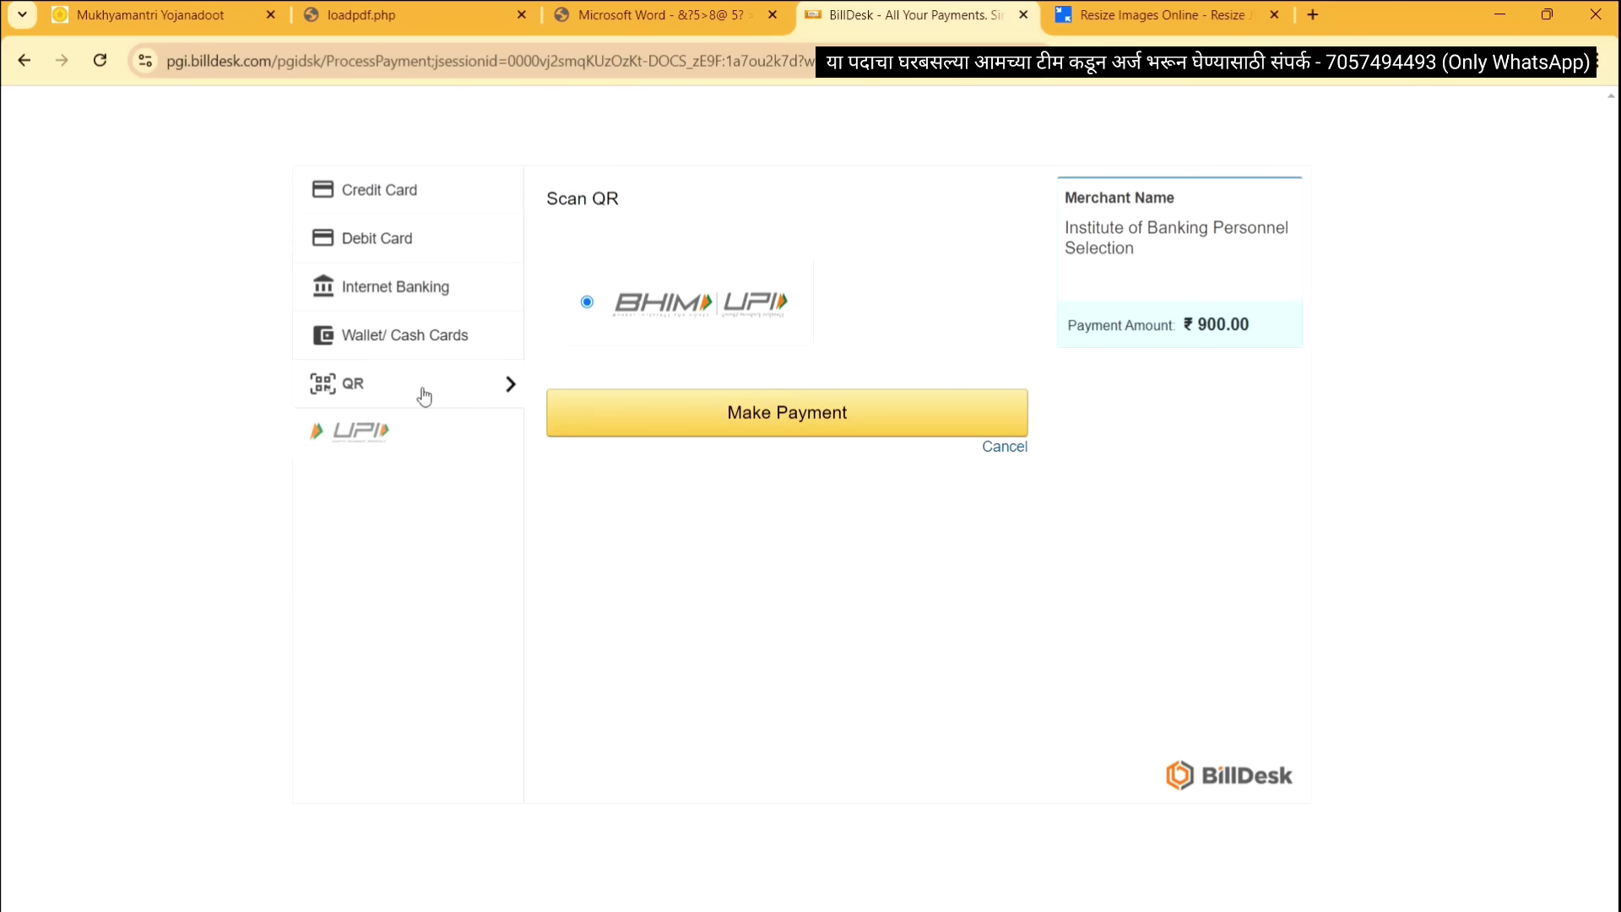
pyautogui.click(698, 423)
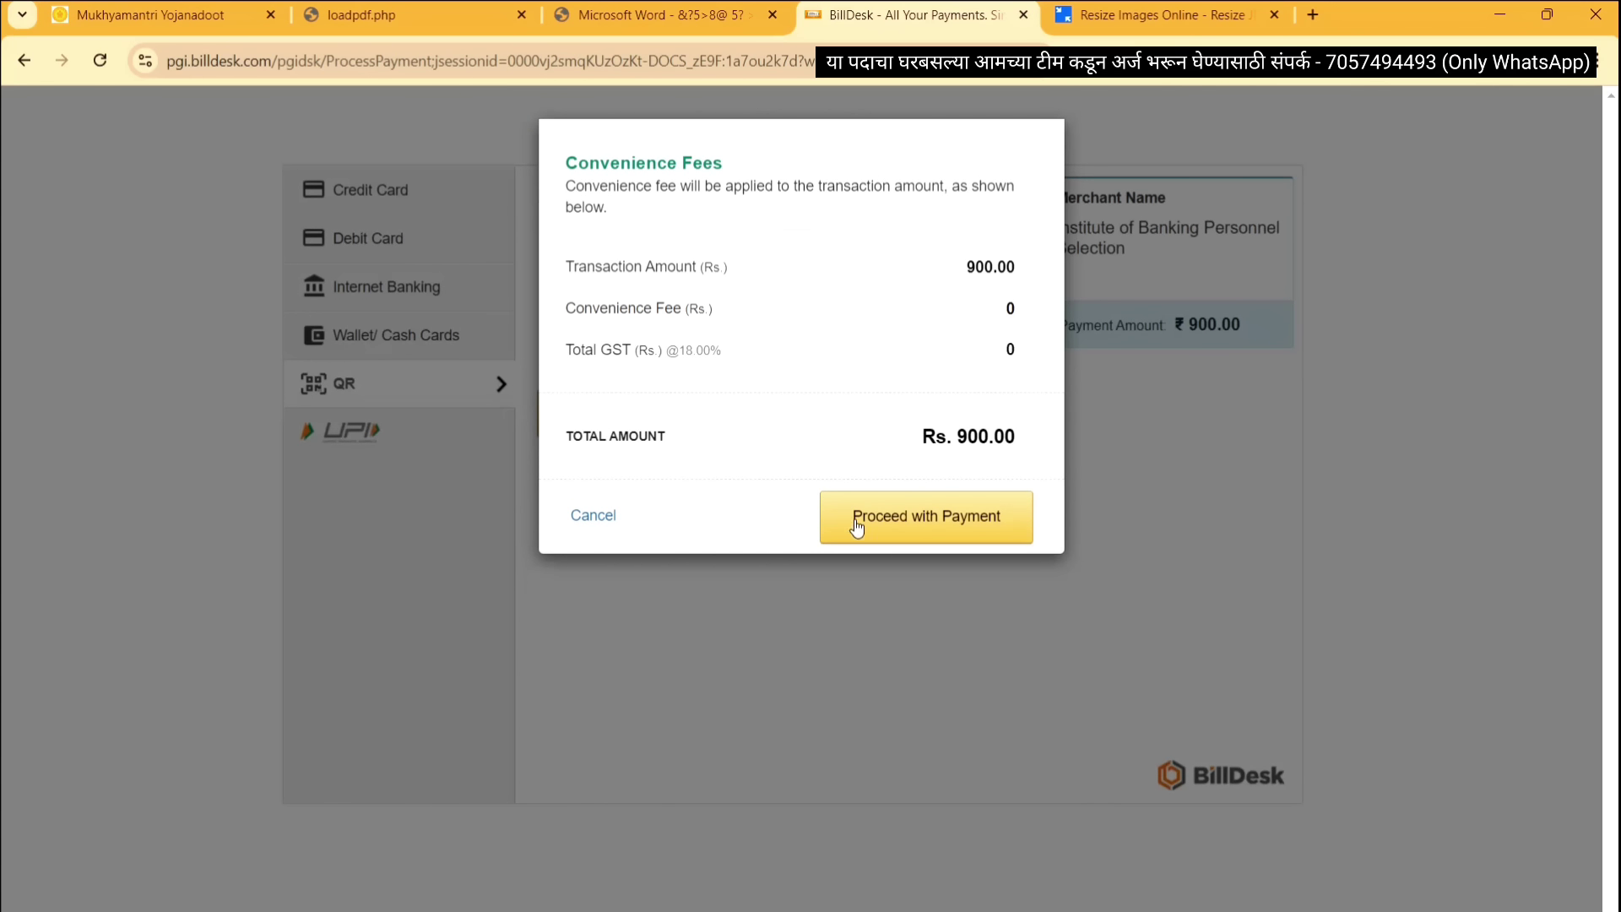
pyautogui.click(895, 522)
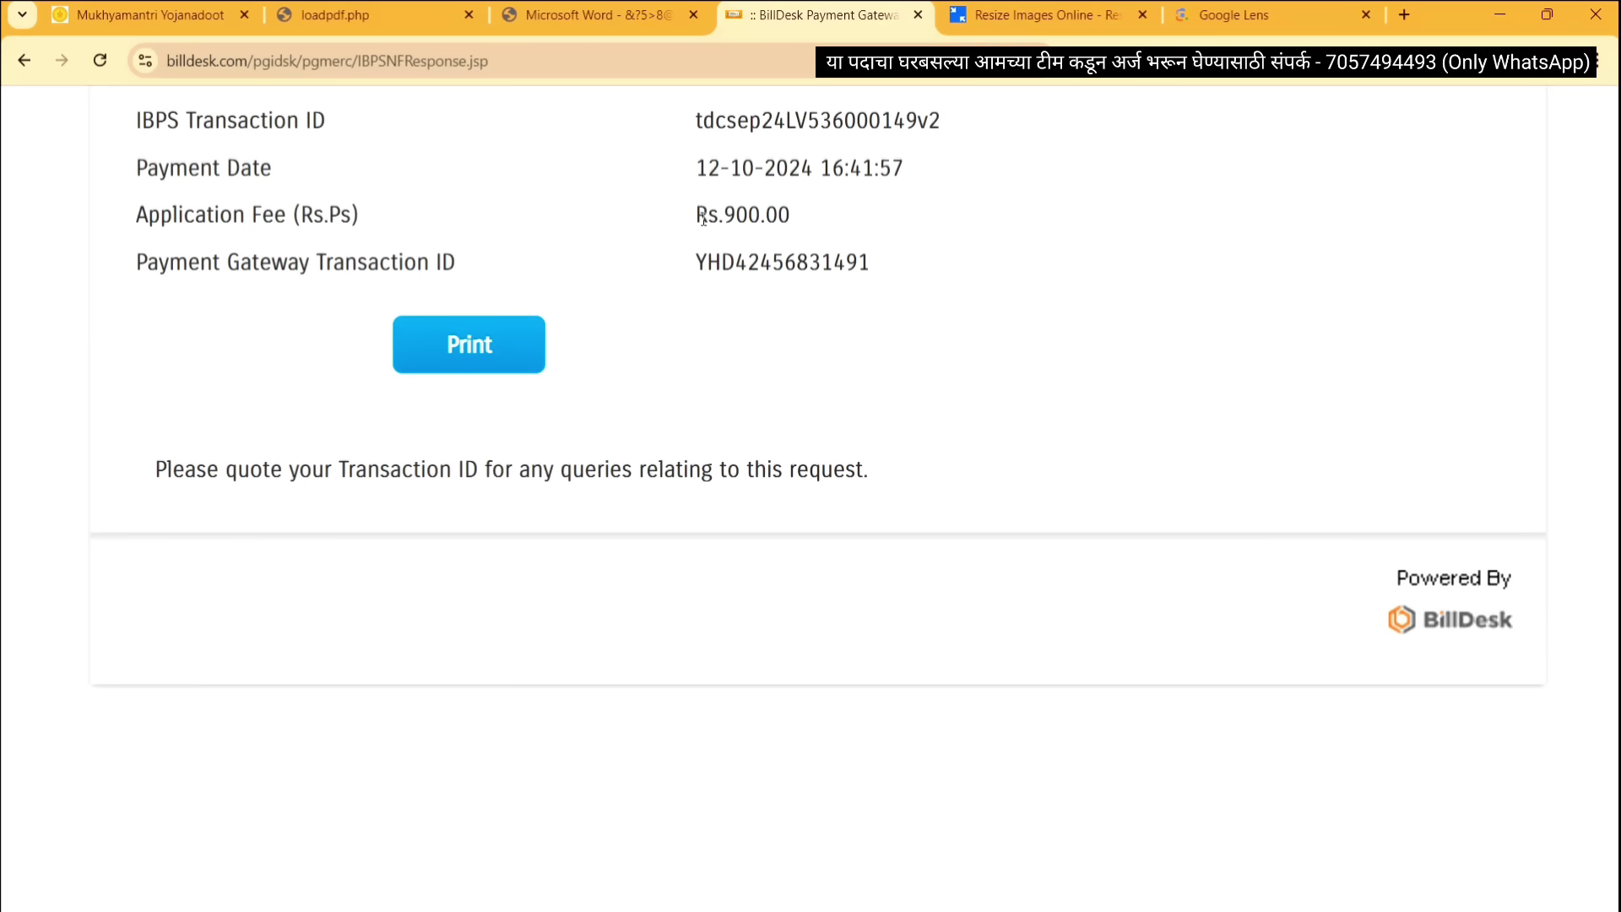
# Review the application fee, payment date and transaction IDs on the BillDesk payment receipt
pyautogui.moveTo(707, 216); pyautogui.dragTo(811, 221)
pyautogui.click(812, 222)
pyautogui.moveTo(676, 125); pyautogui.dragTo(882, 260)
pyautogui.click(882, 260)
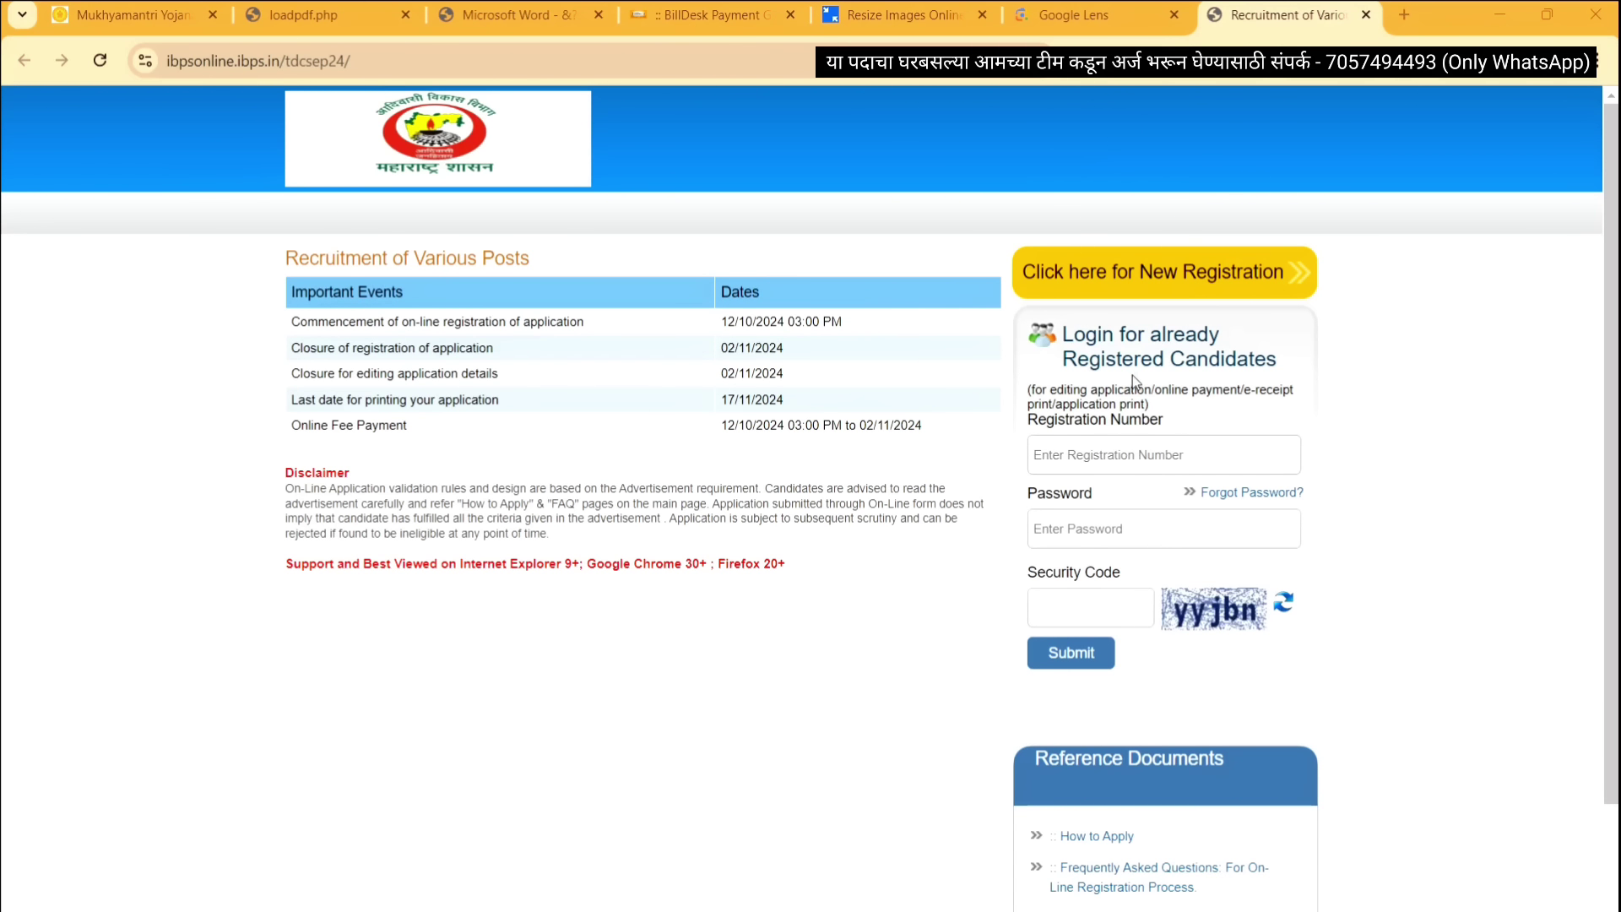
# Examine the registration number and password fields in the login for already registered candidates
pyautogui.moveTo(1055, 421); pyautogui.dragTo(1161, 424)
pyautogui.moveTo(1056, 500); pyautogui.dragTo(1084, 498)
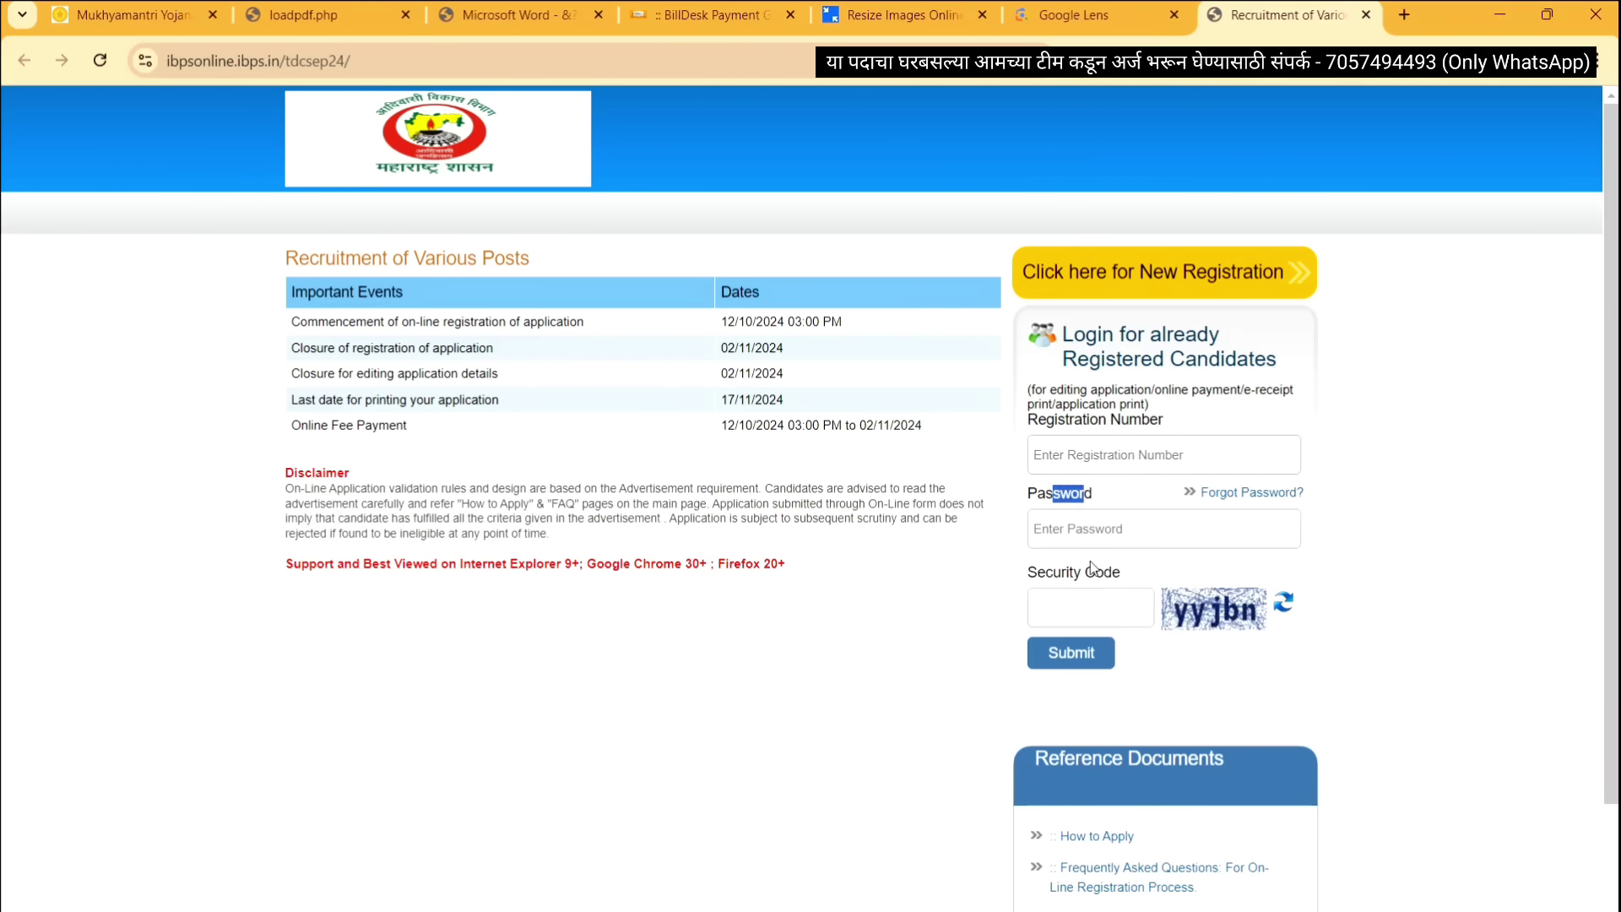